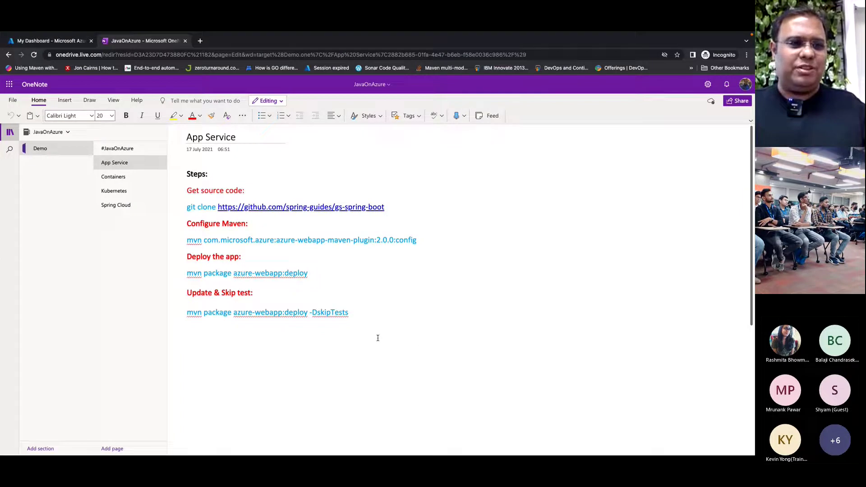
- Return to the 'My Dashboard - Microsoft Azure' browser tab
click(55, 42)
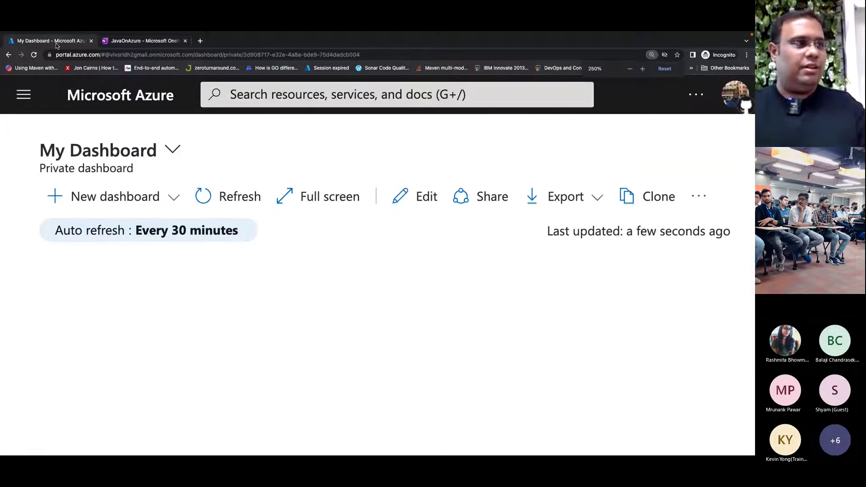
- Enlarge the portal page zoom for viewers and open the portal's navigation menu
key(ctrl+plus)
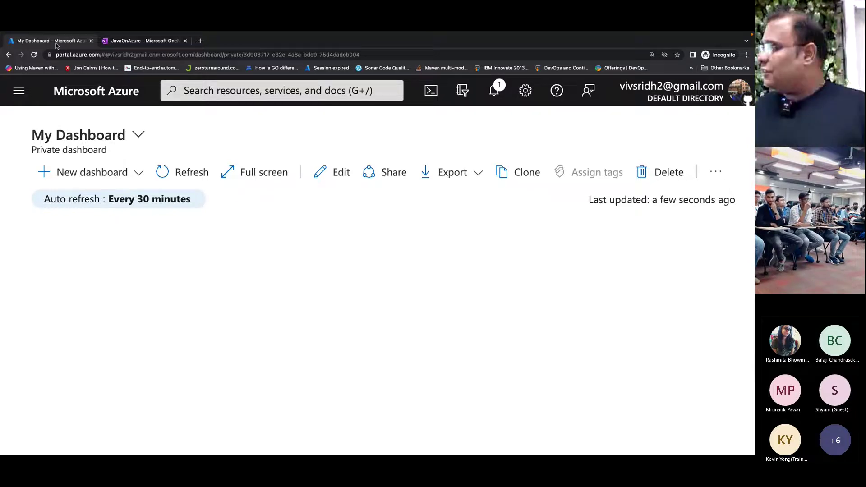
key(ctrl+plus)
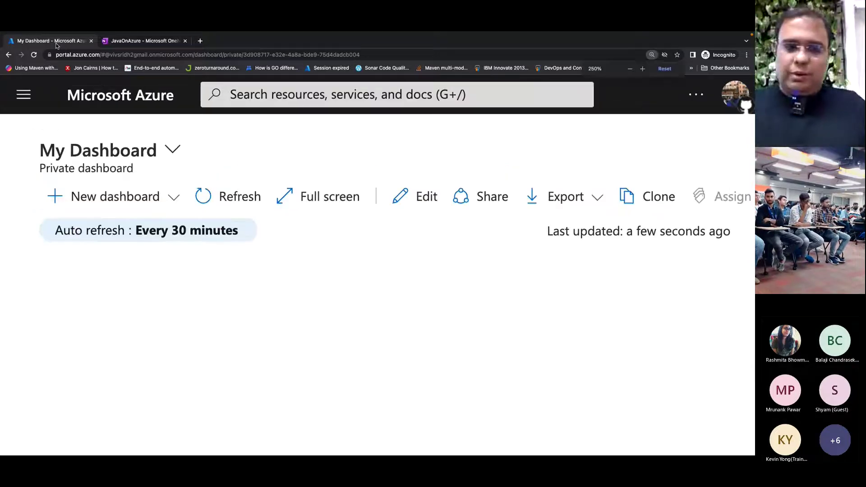
key(ctrl+minus)
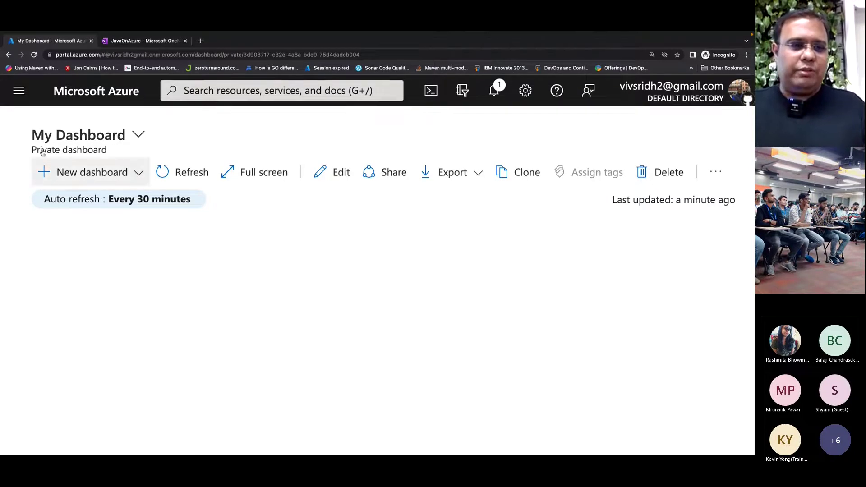
click(20, 94)
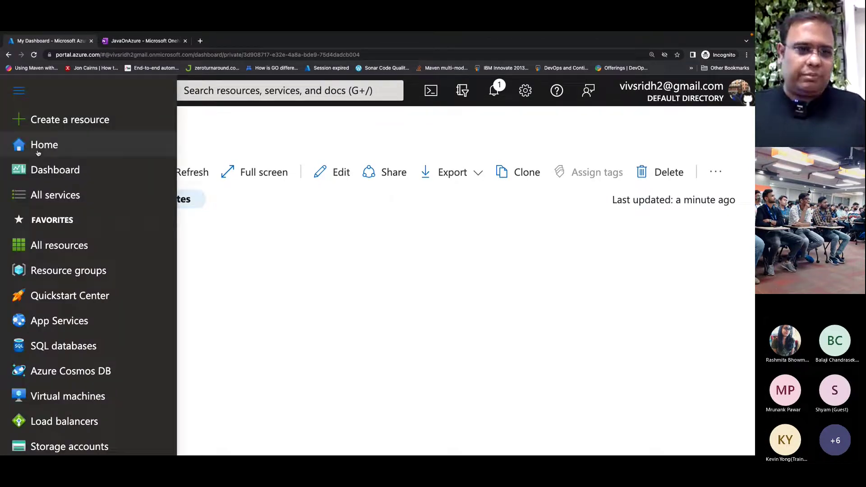
- Create a new Virtual machine resource and set its resource group to hackbook
click(64, 120)
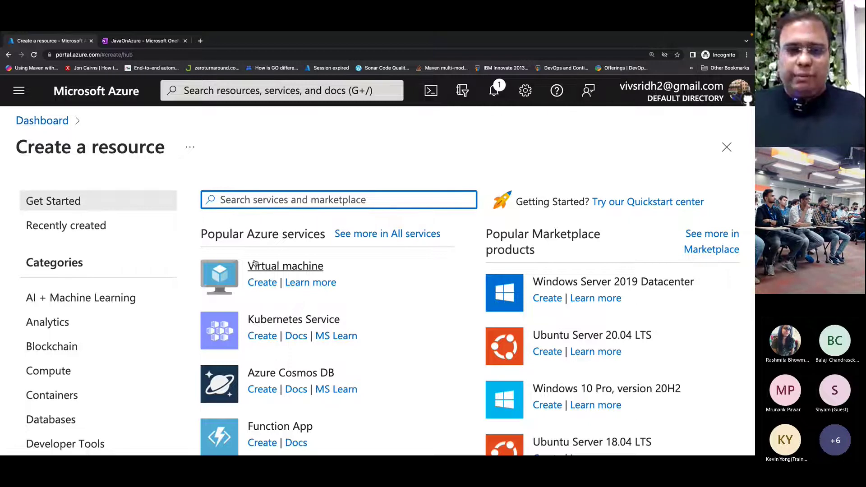
click(261, 284)
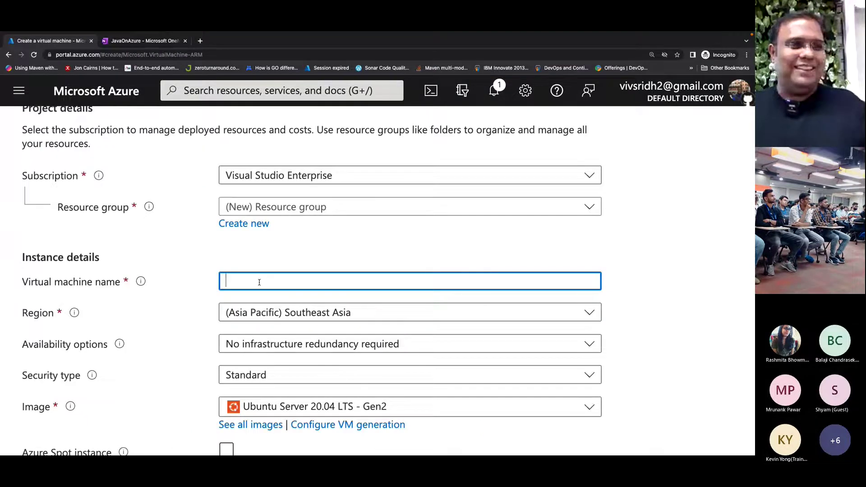
click(277, 208)
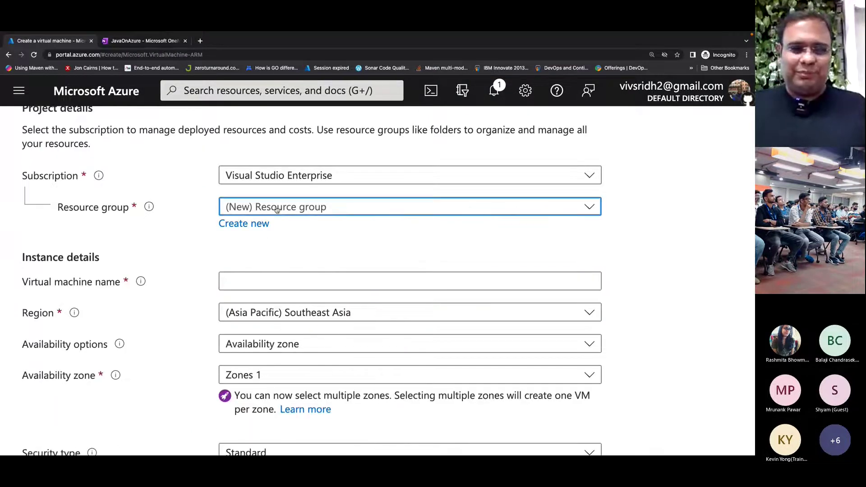
text(hack)
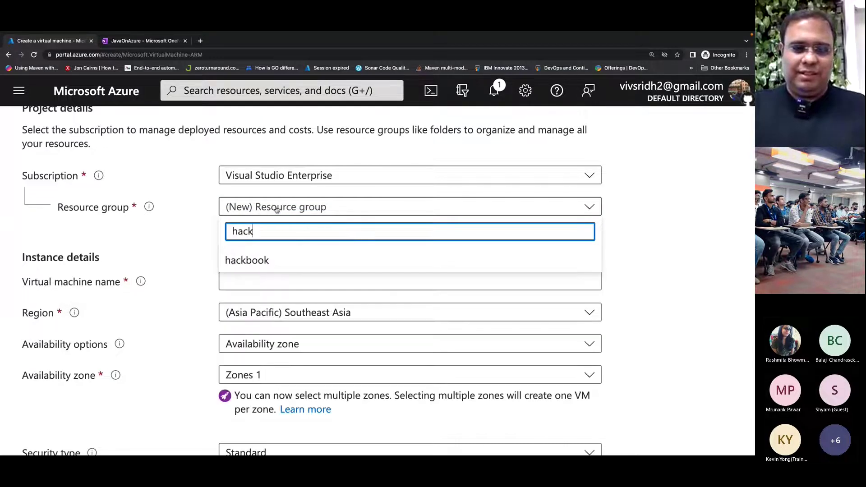
click(260, 259)
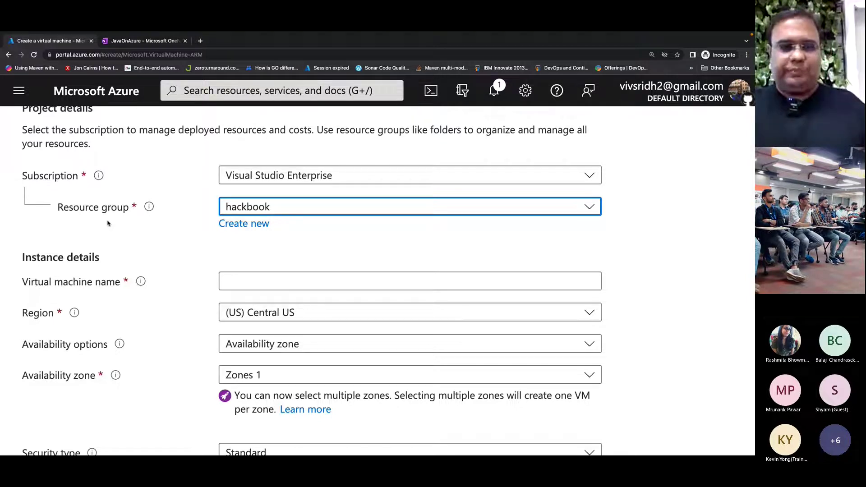
- Name the VM funcvsdemo and choose Password authentication for the administrator account
click(243, 286)
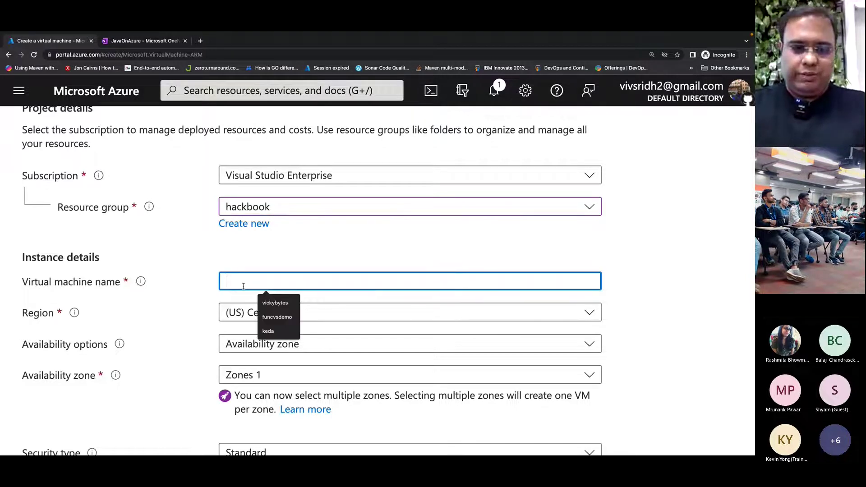
click(271, 317)
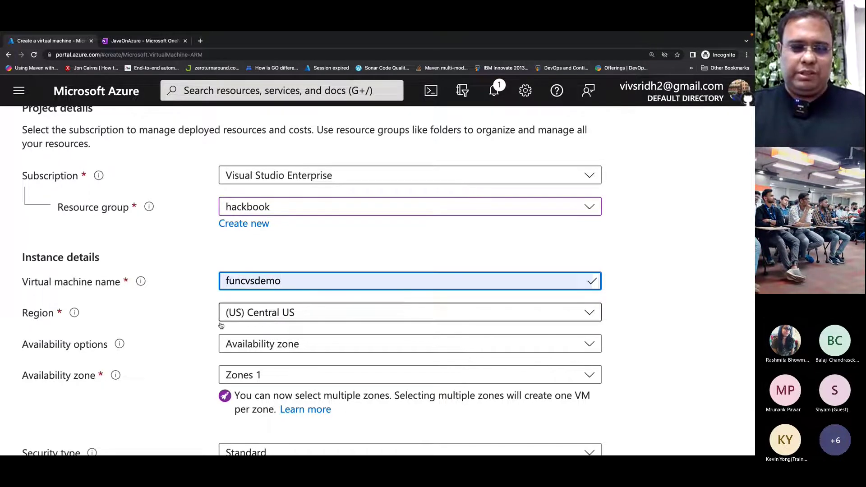
scroll(184, 328, down, 3)
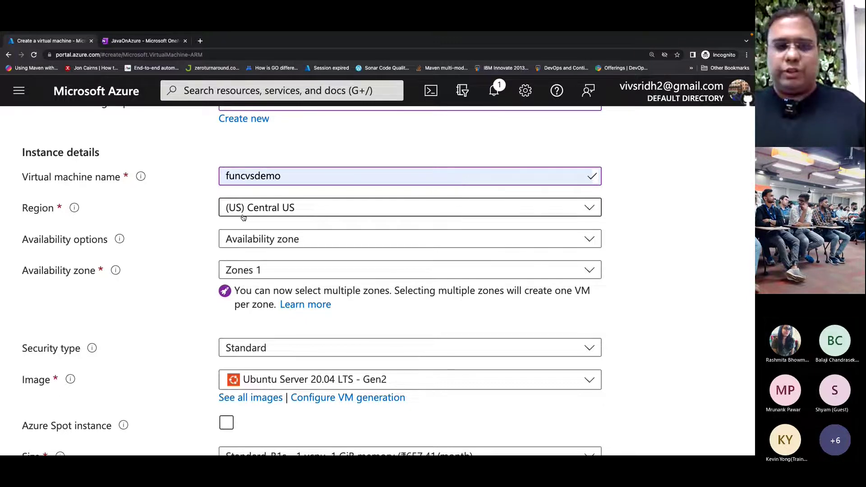
scroll(256, 253, down, 1)
scroll(255, 255, down, 1)
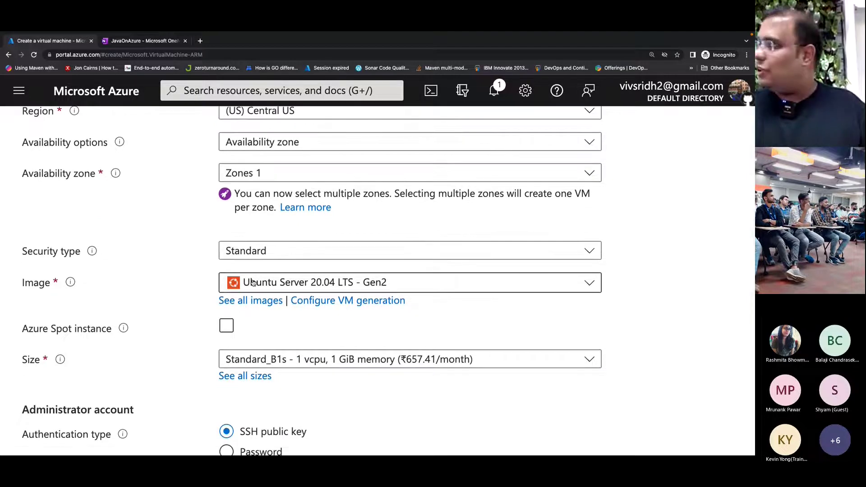
scroll(253, 283, down, 1)
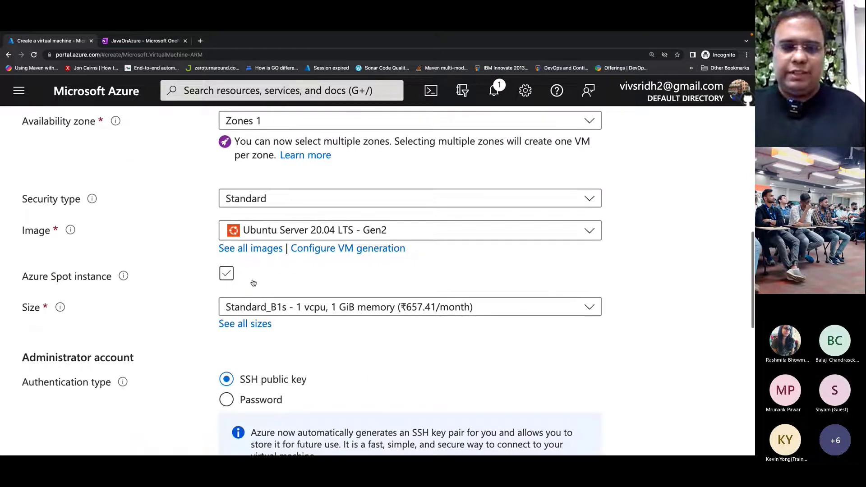
scroll(242, 319, down, 2)
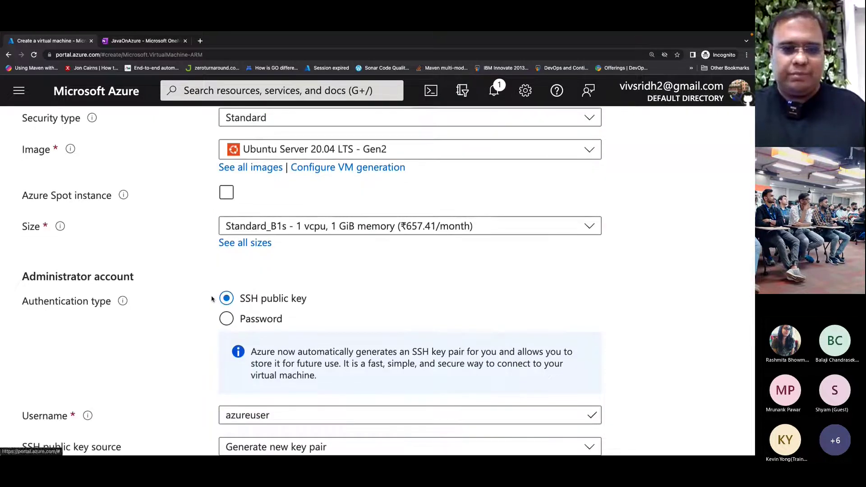
scroll(211, 298, down, 1)
click(226, 258)
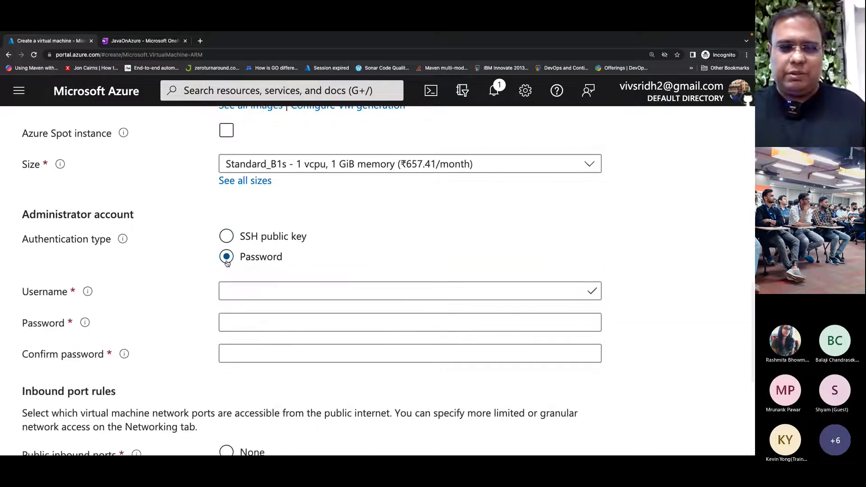
- Enter the administrator username, password and password confirmation, then continue to Disks
click(233, 290)
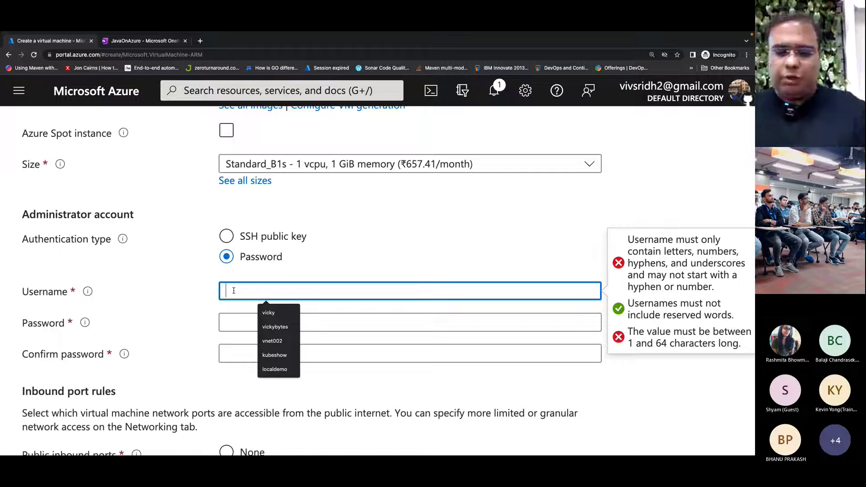
text(vivsridh)
key(Tab)
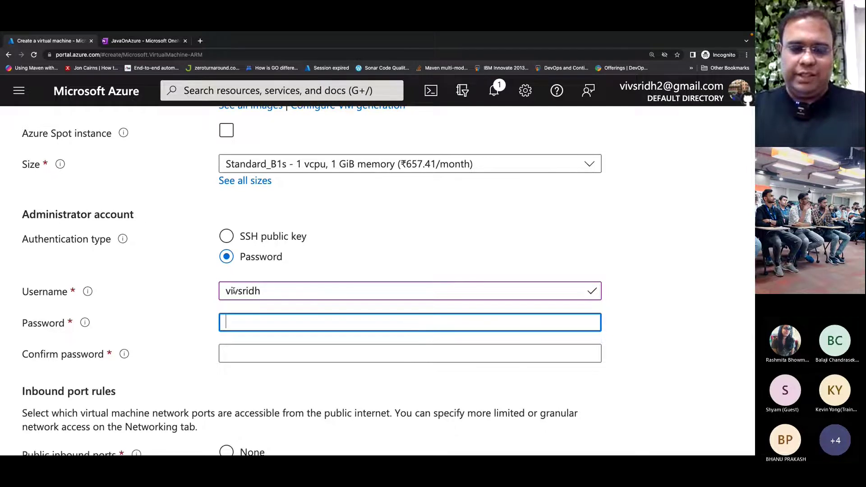
text(Password)
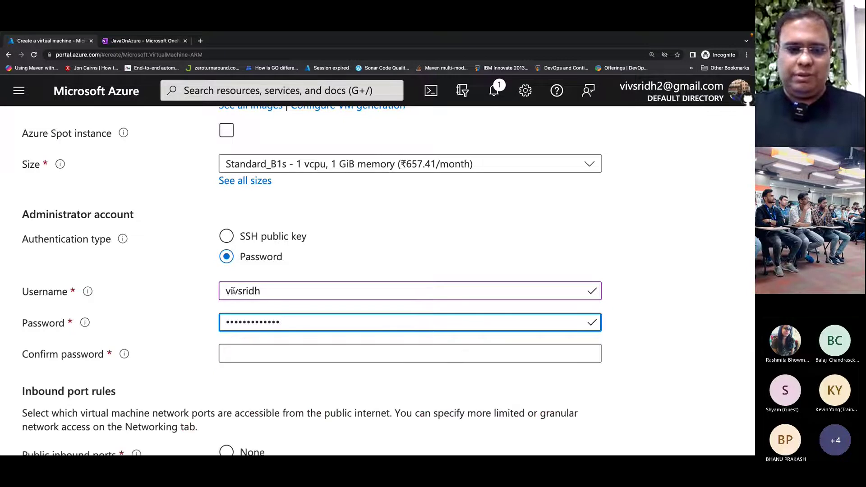
click(246, 351)
text(Password@1234)
scroll(246, 350, down, 2)
scroll(243, 351, down, 4)
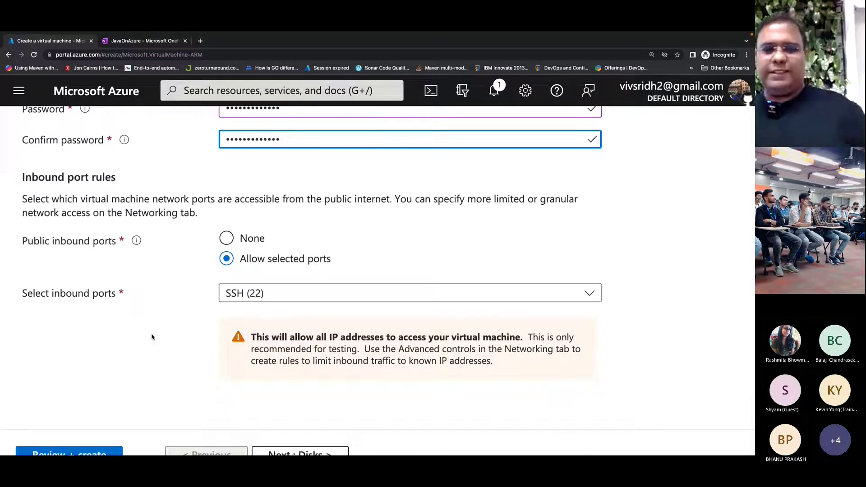
scroll(152, 337, down, 1)
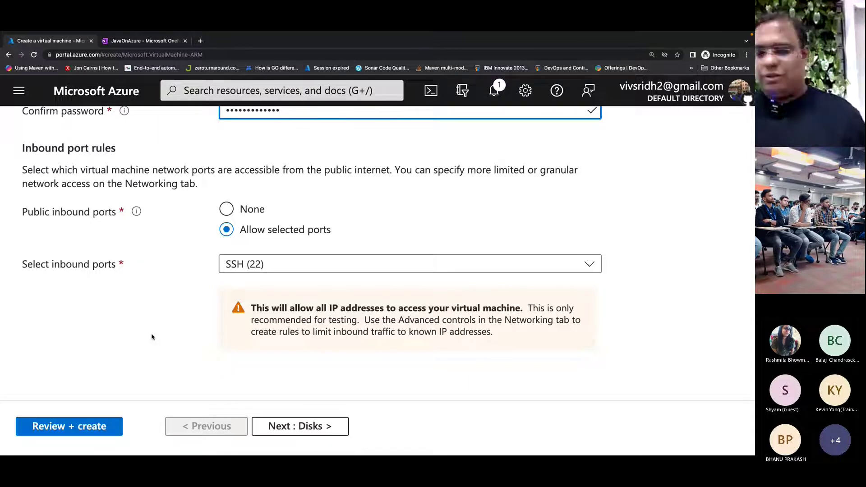
click(299, 426)
- Keep the default disk options and move on to review the Networking settings
scroll(298, 432, down, 2)
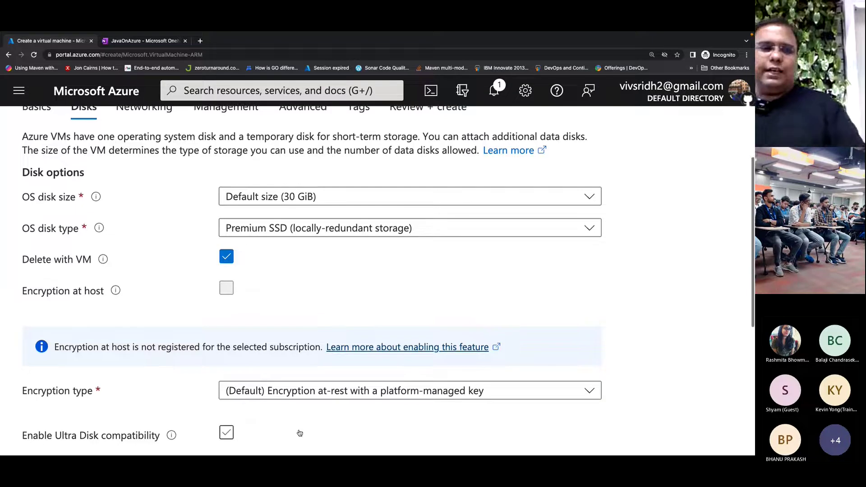
scroll(299, 433, down, 2)
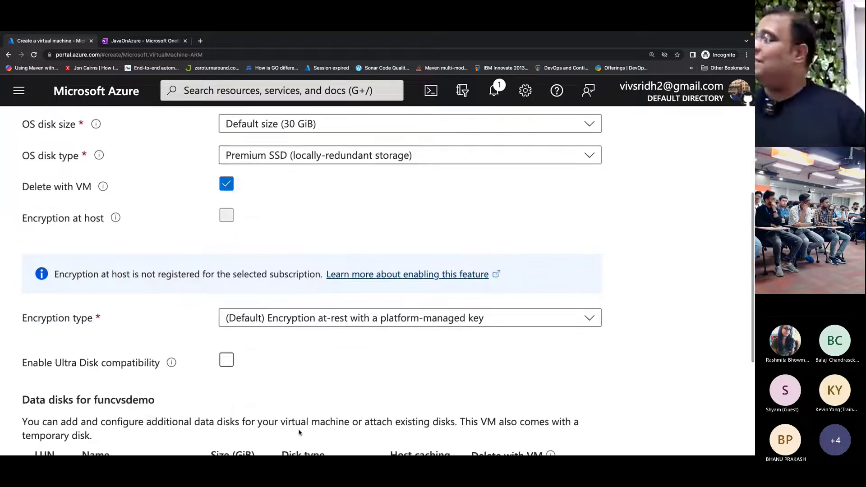
scroll(299, 432, down, 4)
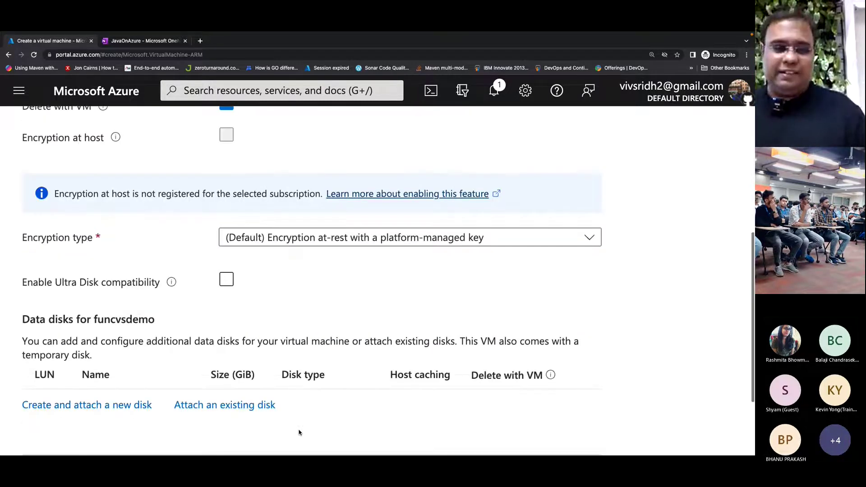
click(299, 427)
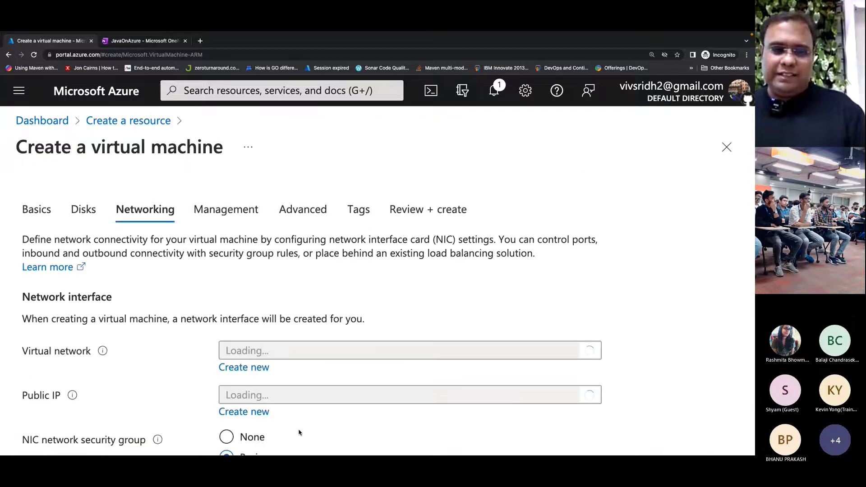
scroll(299, 432, down, 7)
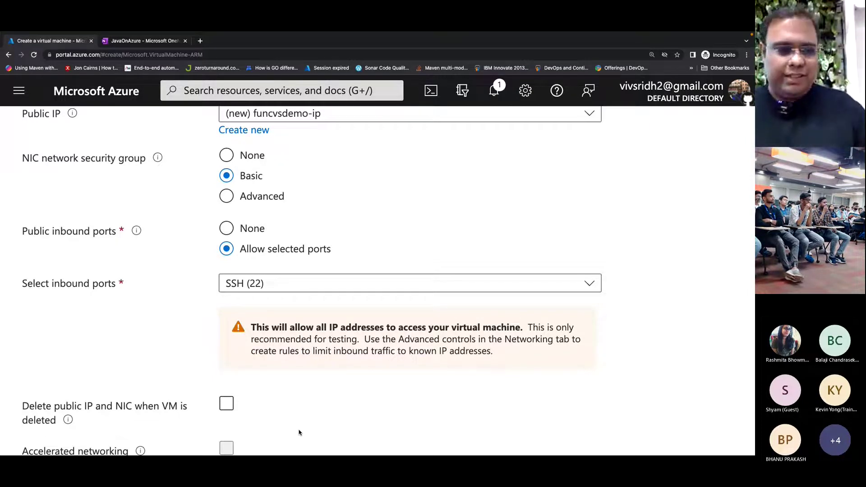
scroll(299, 432, down, 6)
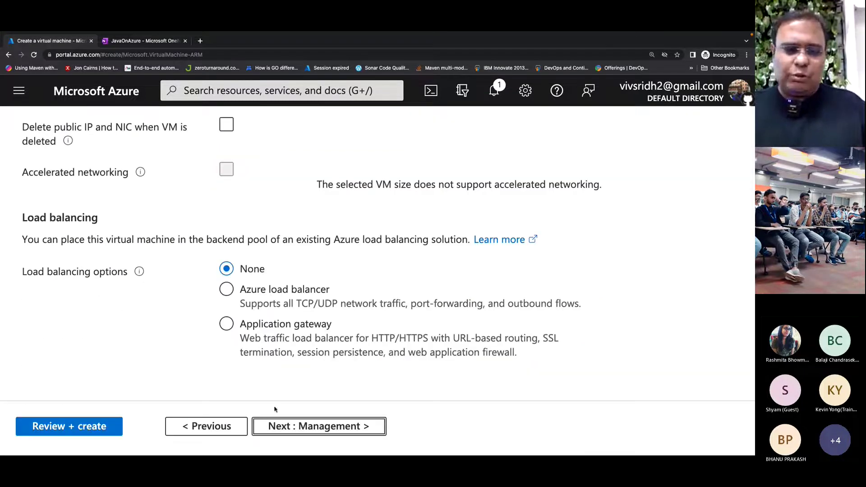
- Step through Management, Advanced and Tags to the Review + create summary
click(304, 432)
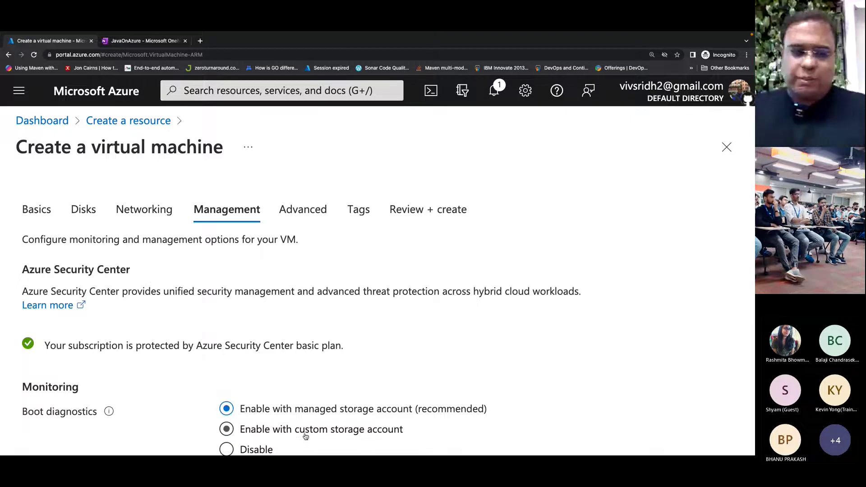
scroll(305, 436, down, 5)
scroll(306, 437, down, 8)
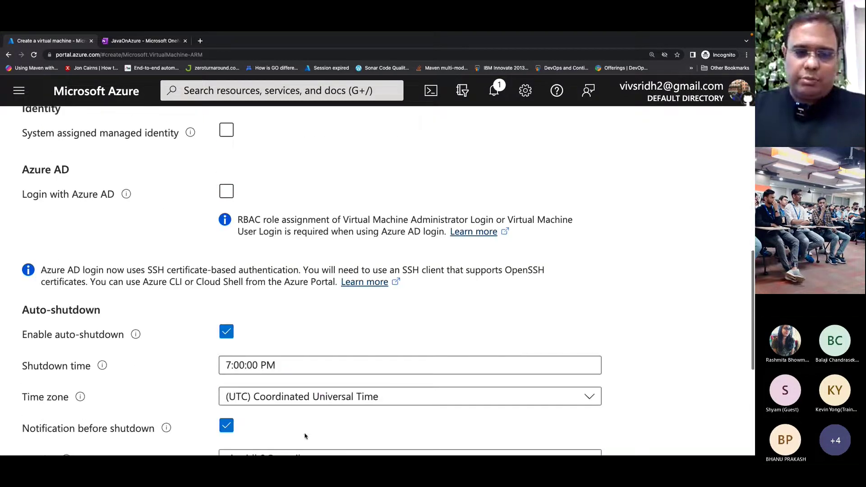
click(279, 430)
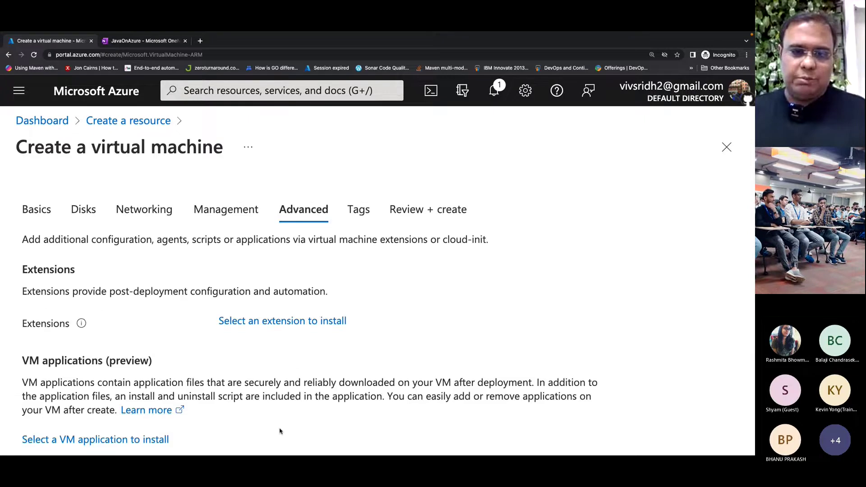
scroll(280, 431, down, 15)
click(280, 427)
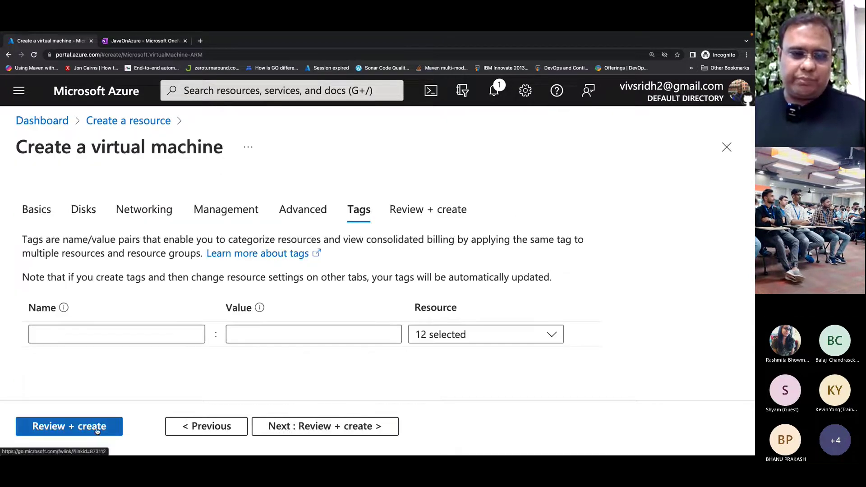
click(295, 432)
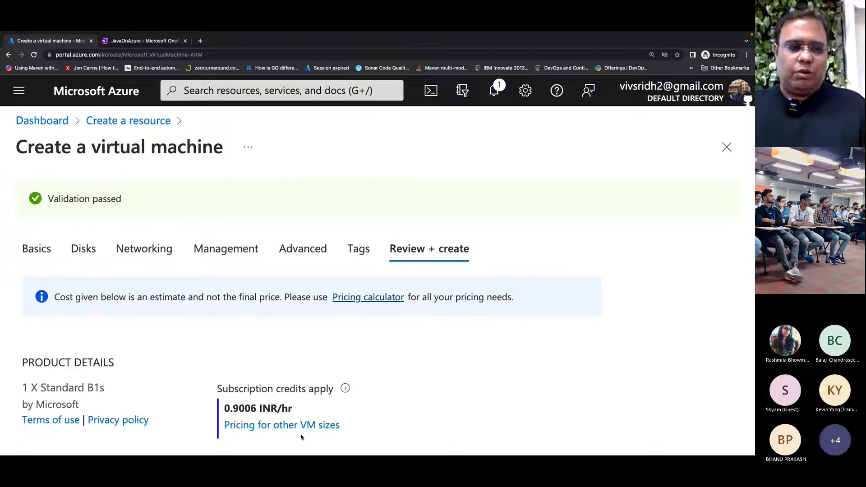
scroll(152, 423, down, 15)
scroll(148, 384, down, 10)
- Create the funcvsdemo VM and switch to the terminal while it deploys
click(58, 431)
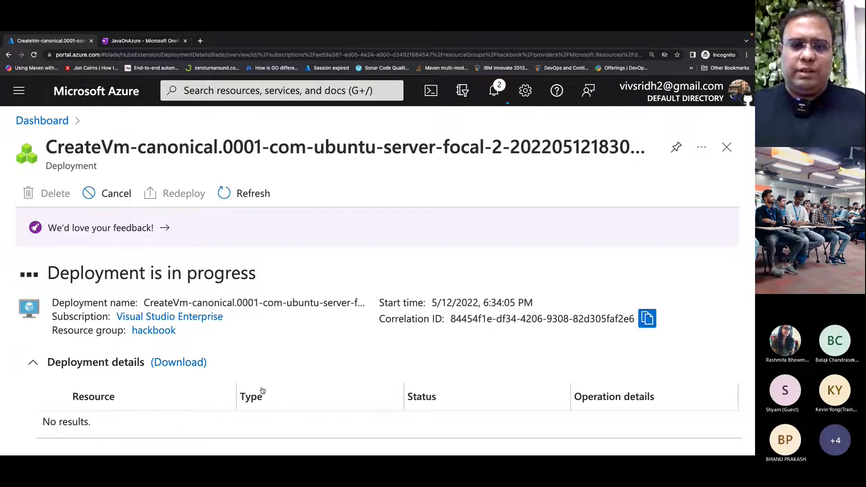
key(super+Tab)
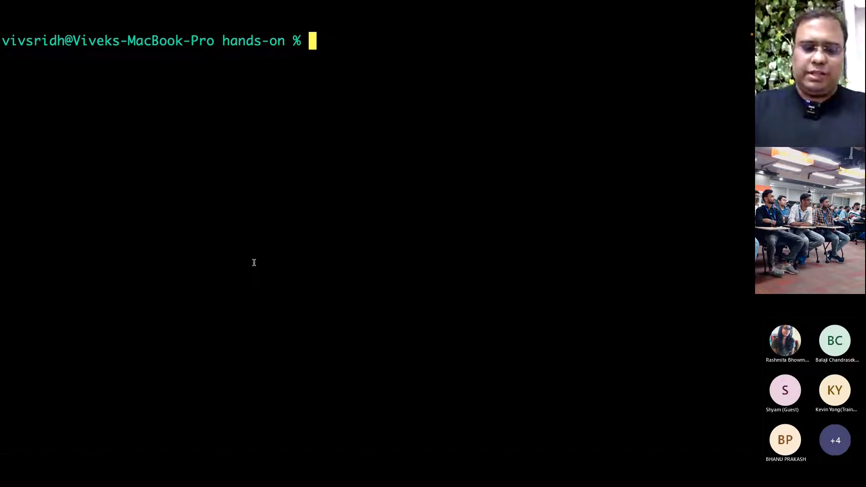
- Enlarge the terminal font two steps, then go back to the browser's JavaOnAzure notes tab
key(super+plus)
key(super+plus)
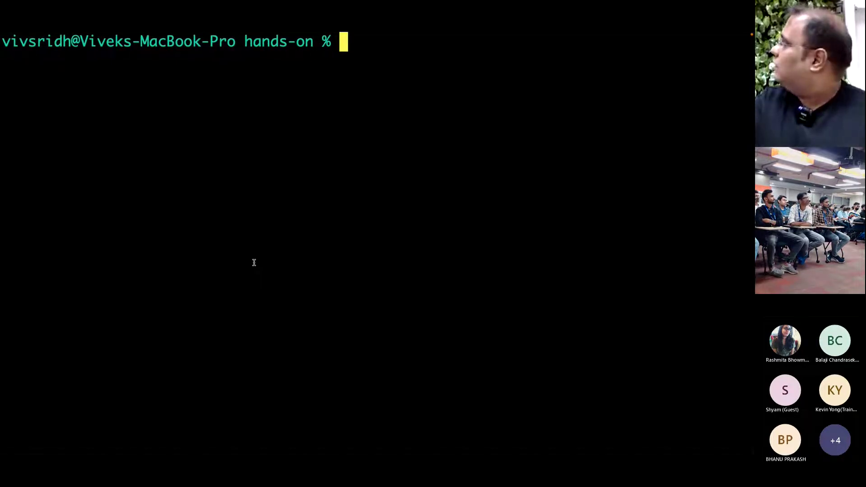
key(super+plus)
key(super+plus)
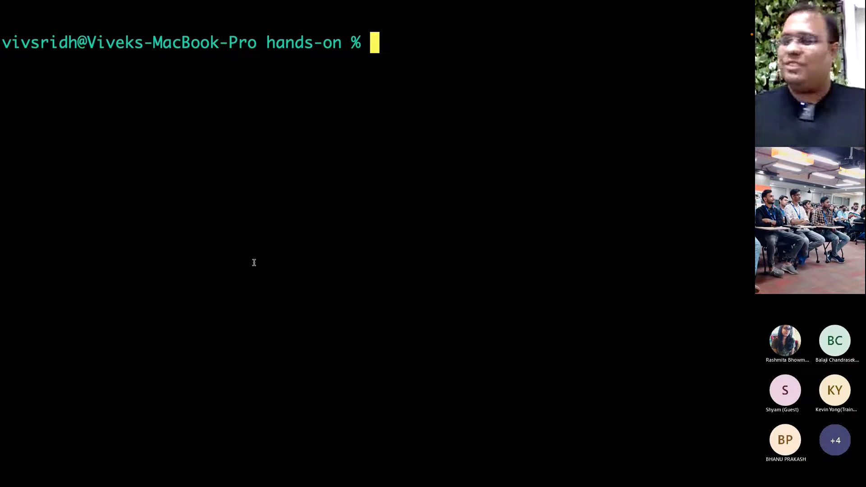
key(super+Tab)
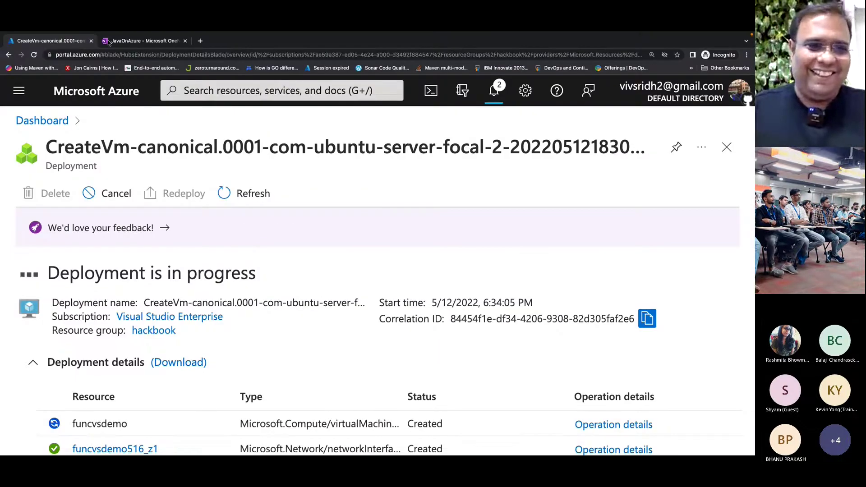
key(ctrl+Tab)
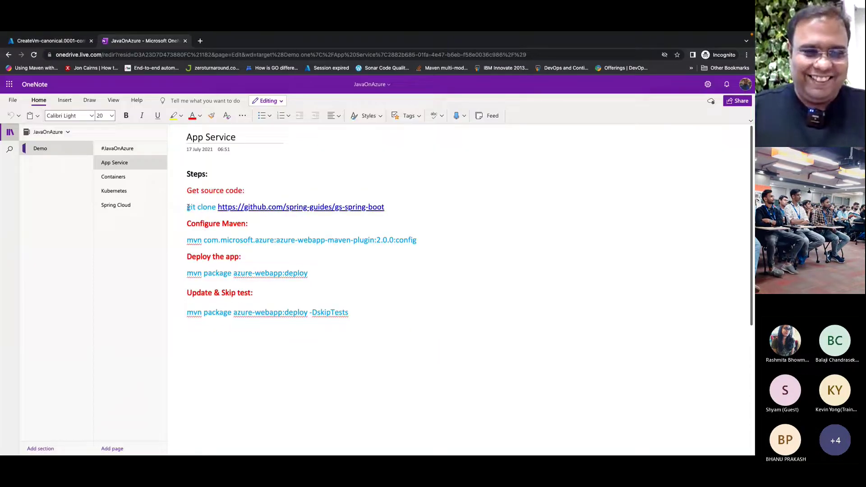
- Copy the git clone command from the notes and run it in the terminal
triple_click(216, 207)
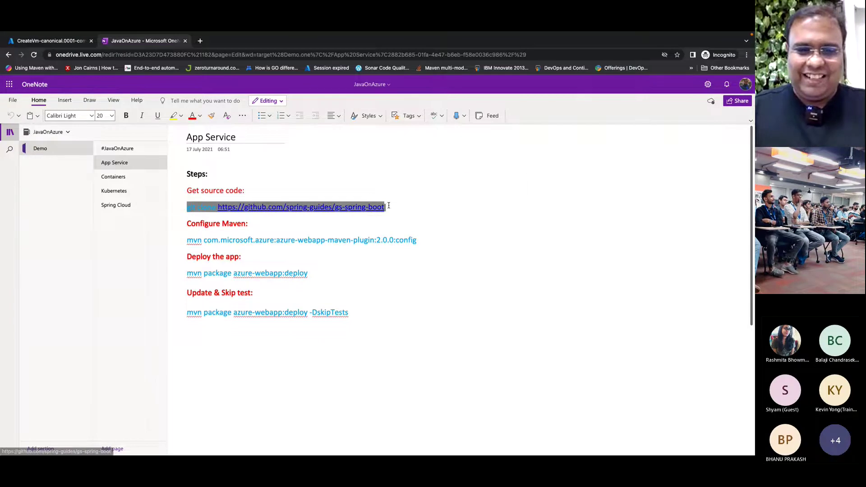
key(super+Tab)
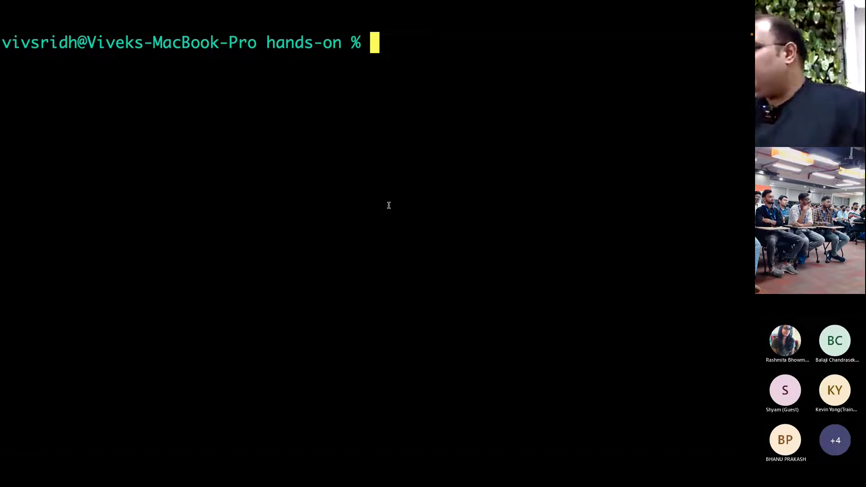
text(git clone https://github.com/spring-guides/gs-spring-boot)
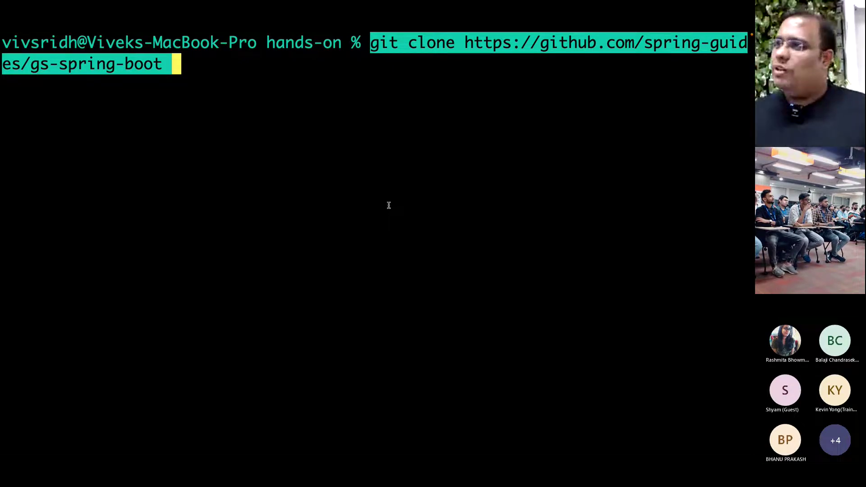
key(Return)
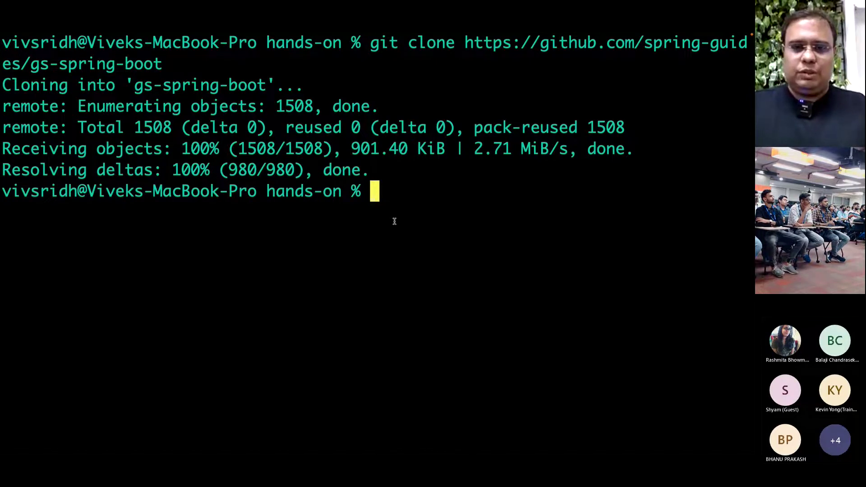
- Select the Maven plugin configuration command in OneNote, then move to the VS Code desktop
key(super+Tab)
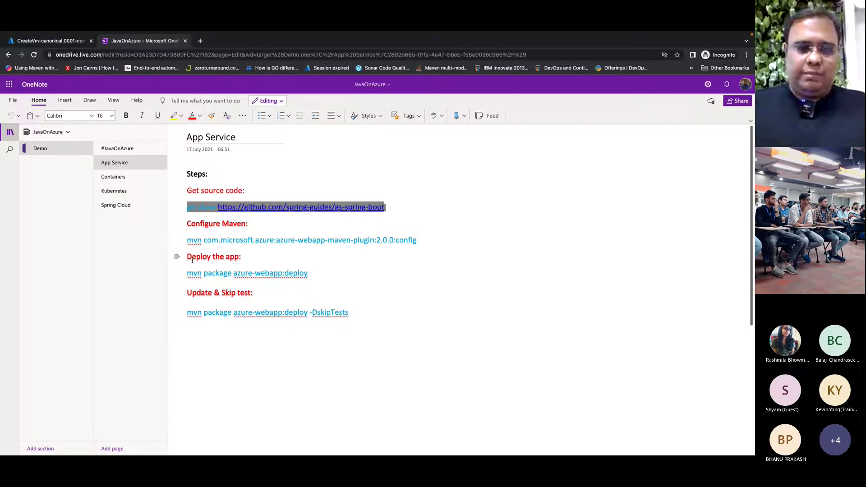
drag(188, 240, 428, 238)
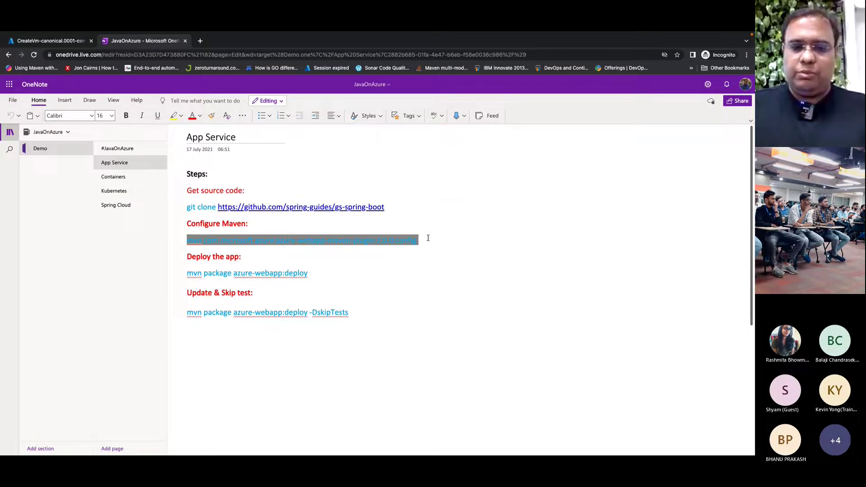
key(super+Tab)
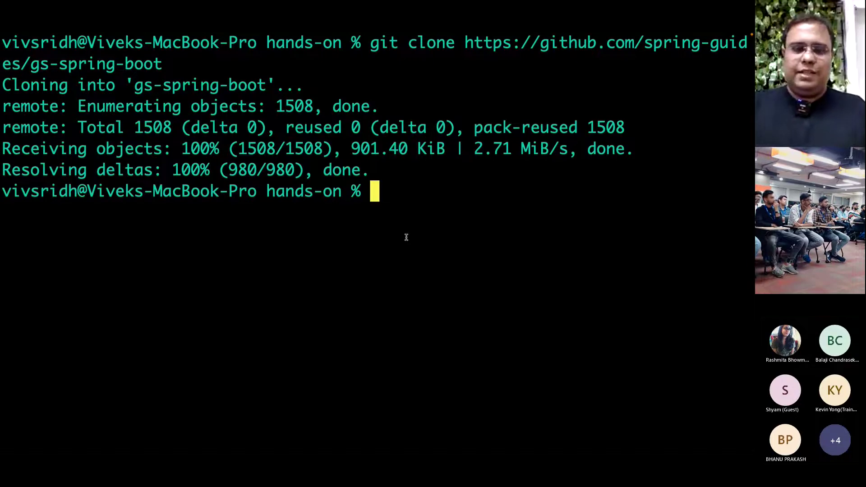
key(ctrl+Left)
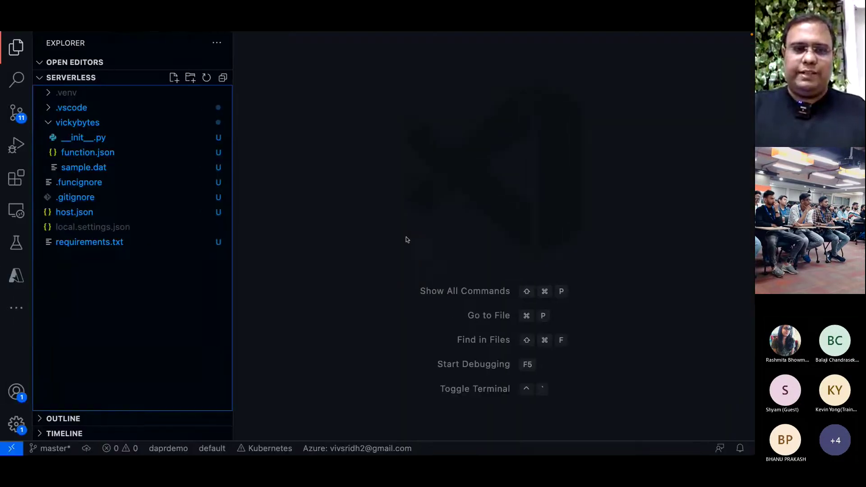
- Switch between the Teams and VS Code desktops and toggle VS Code's full-screen mode
key(ctrl+Left)
key(ctrl+Right)
key(ctrl+Left)
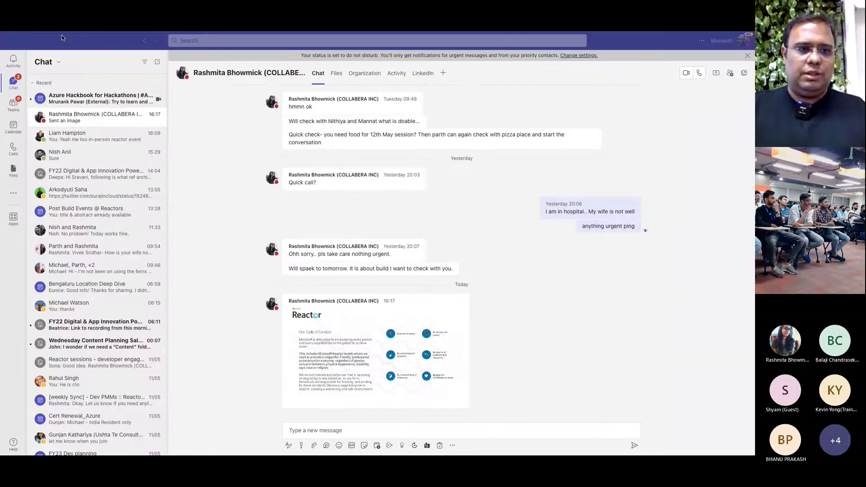
key(ctrl+Right)
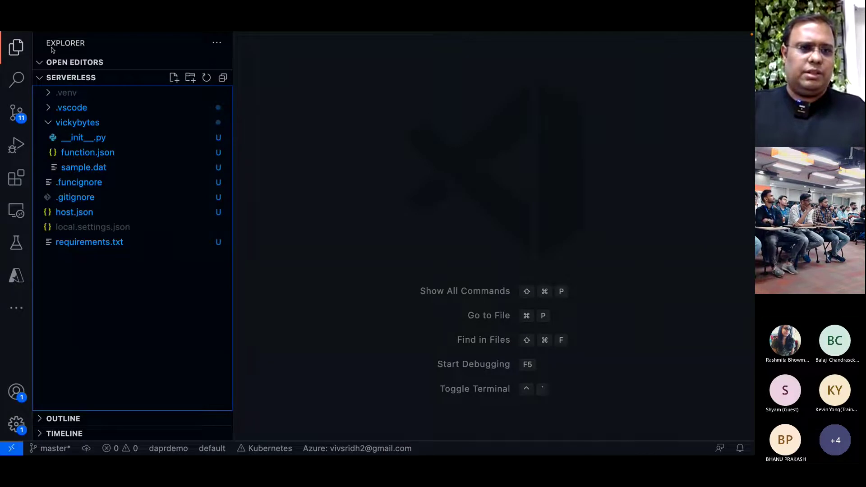
key(ctrl+Left)
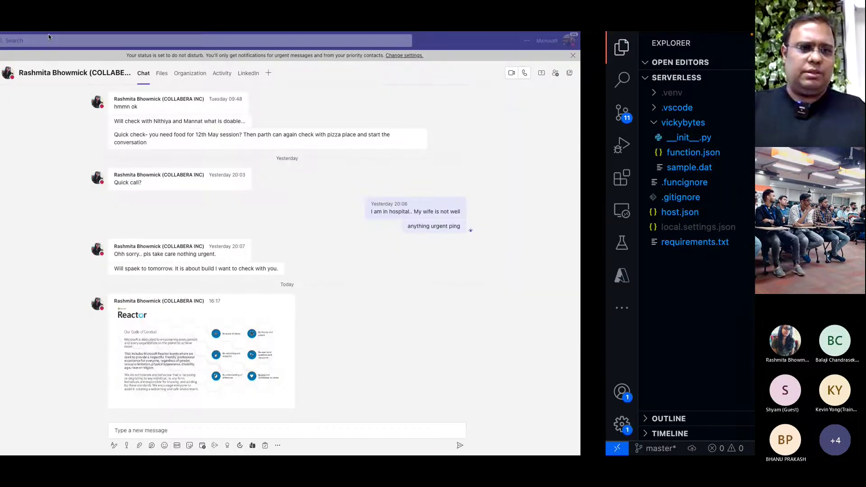
key(ctrl+Right)
key(ctrl+Left)
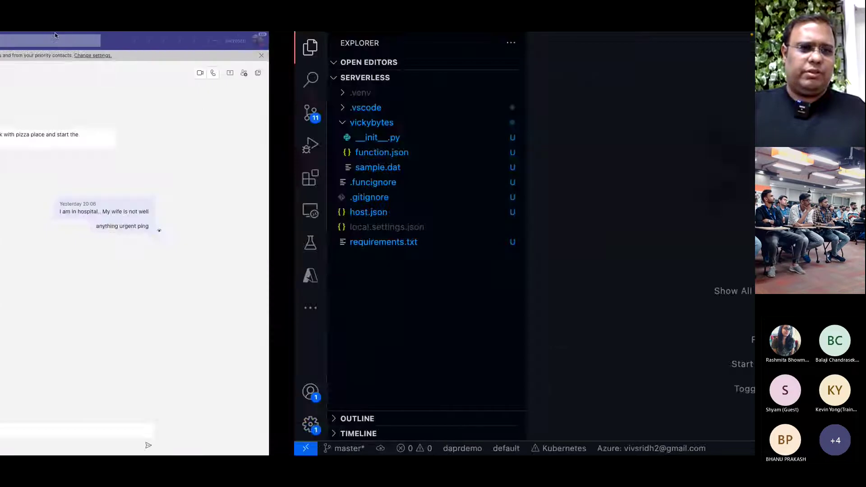
key(ctrl+Right)
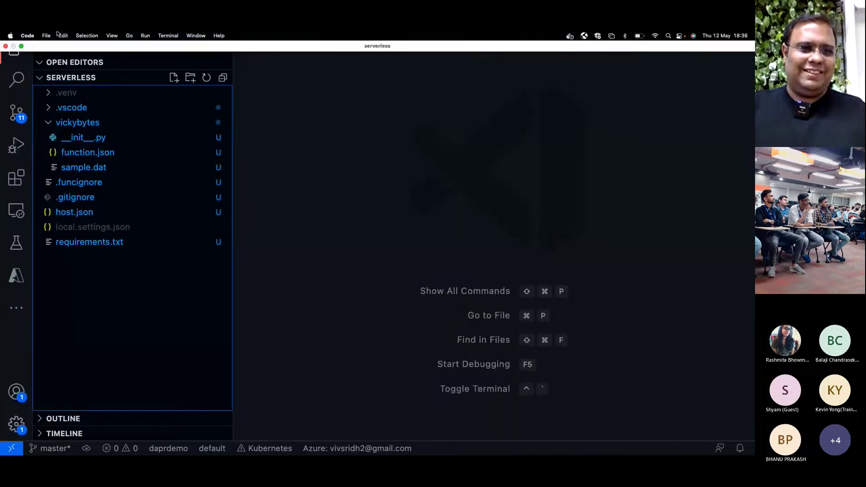
key(ctrl+Left)
key(ctrl+Right)
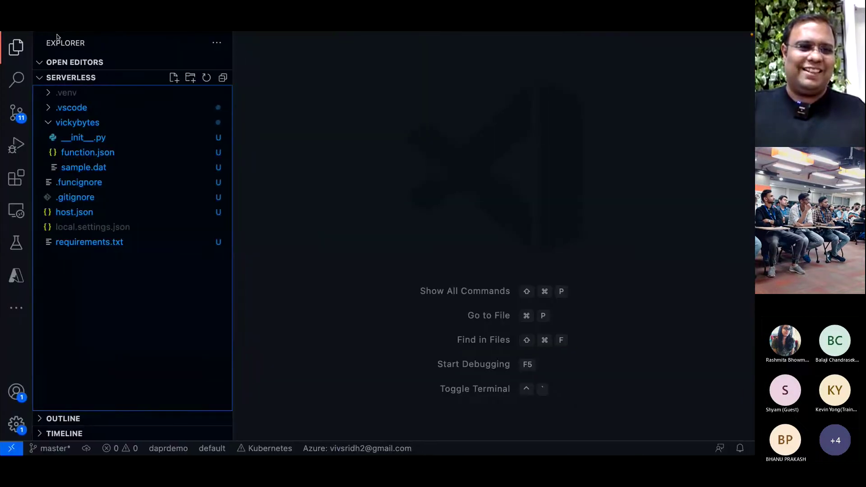
key(ctrl+Left)
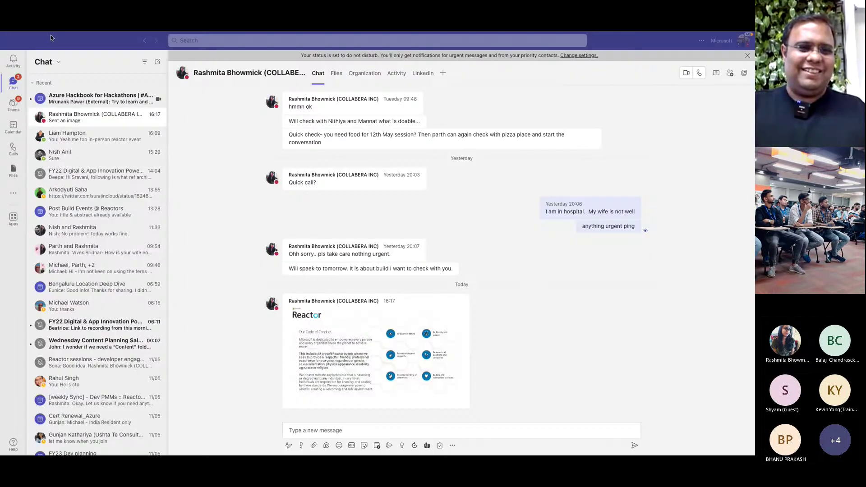
key(ctrl+Right)
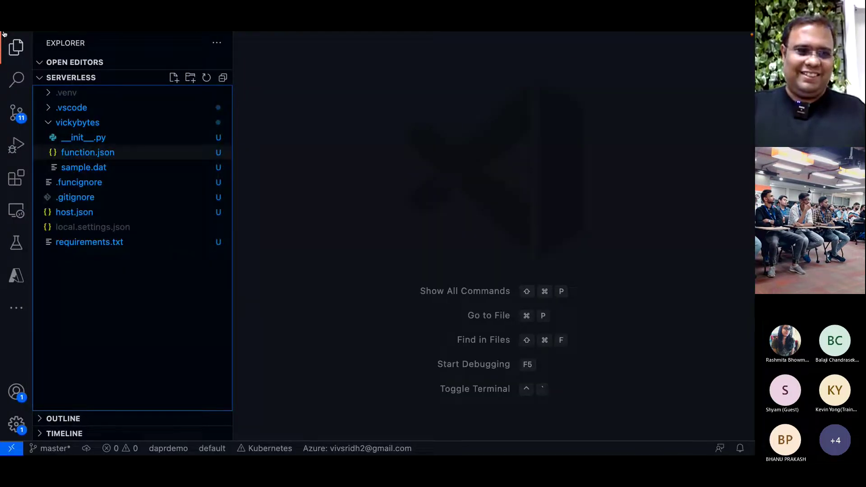
click(21, 46)
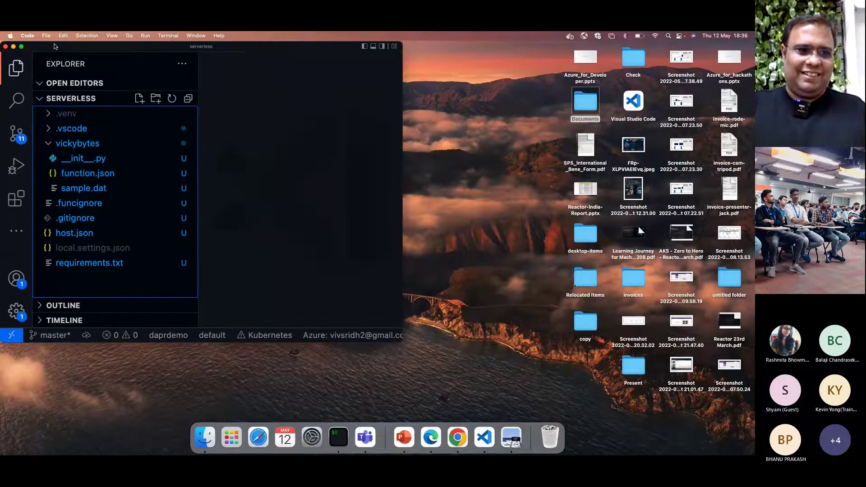
mouse_move(21, 46)
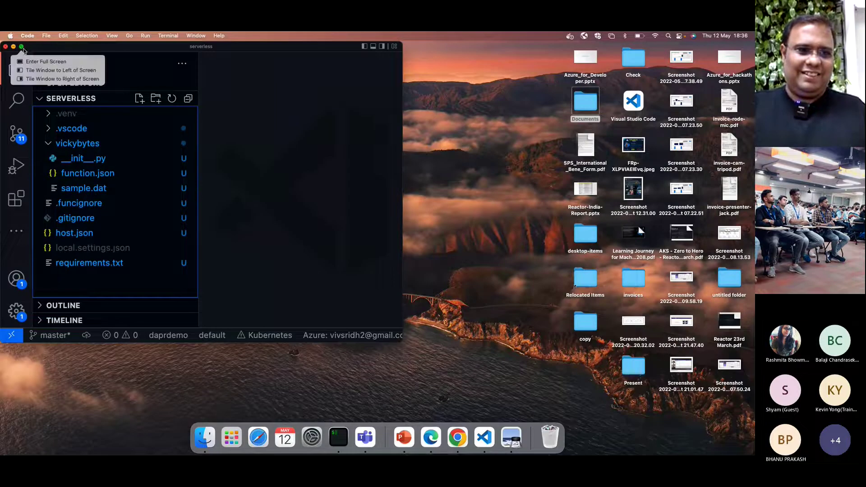
click(21, 46)
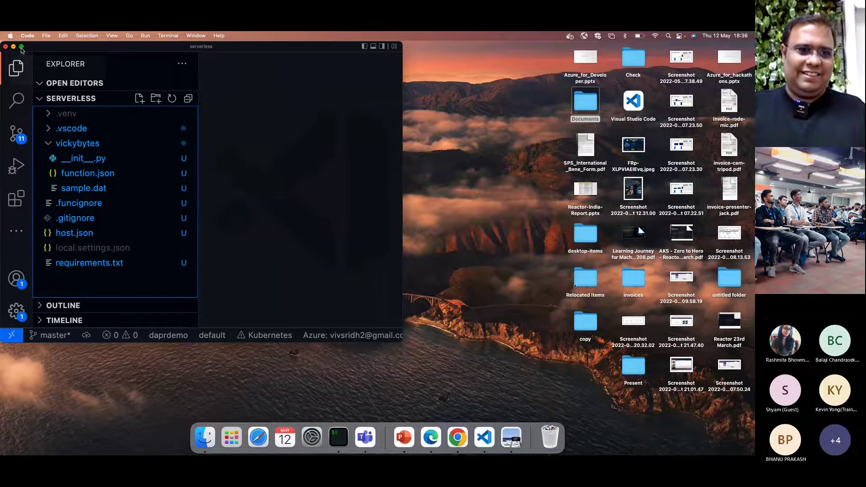
- Open Documents/hands-on/gs-spring-boot as the workspace folder and trust its authors
click(46, 36)
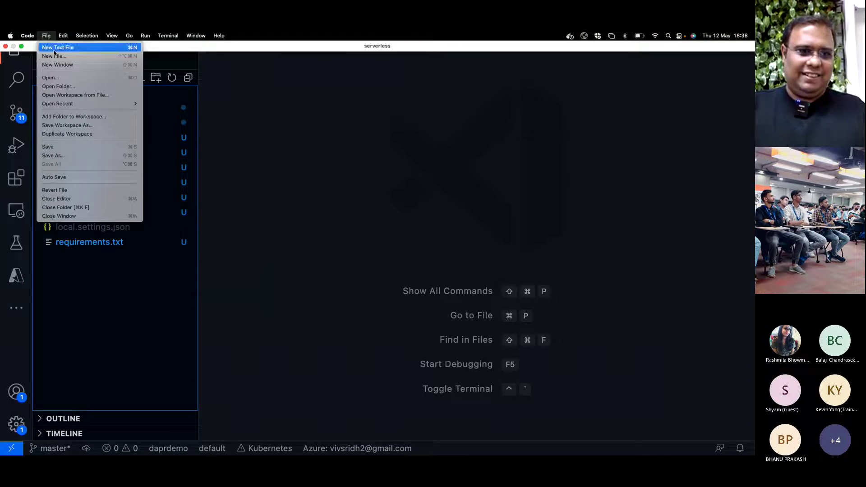
click(55, 80)
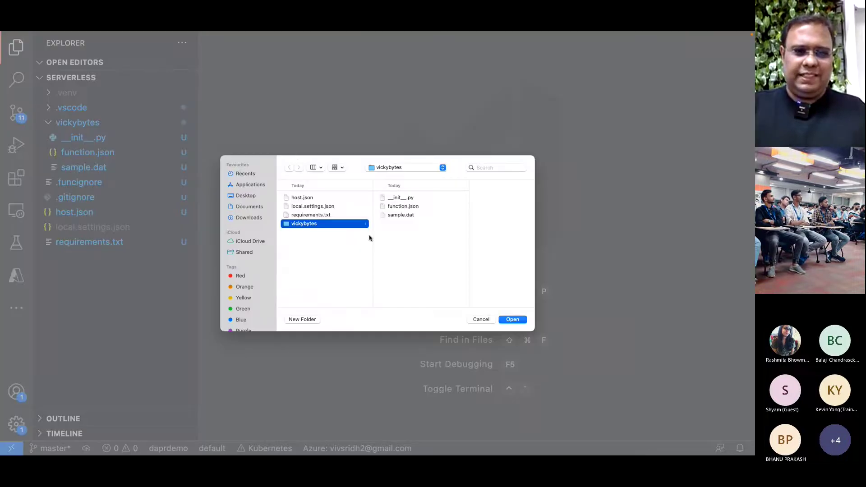
click(249, 208)
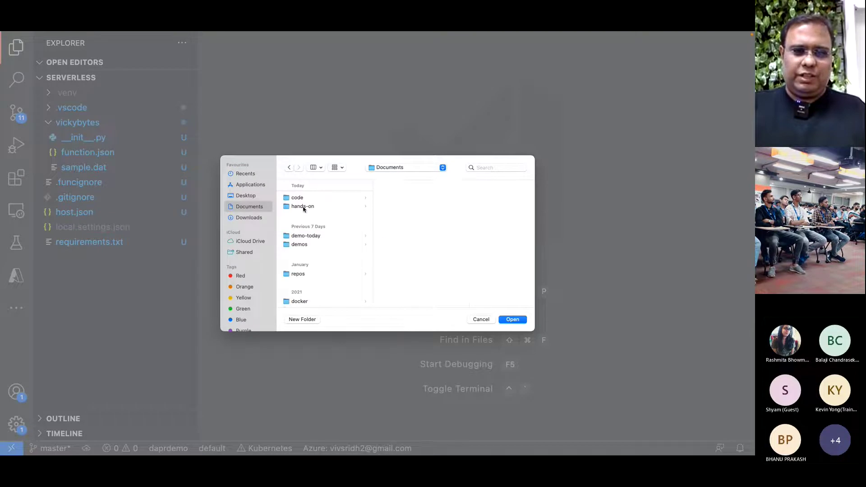
click(304, 208)
click(400, 199)
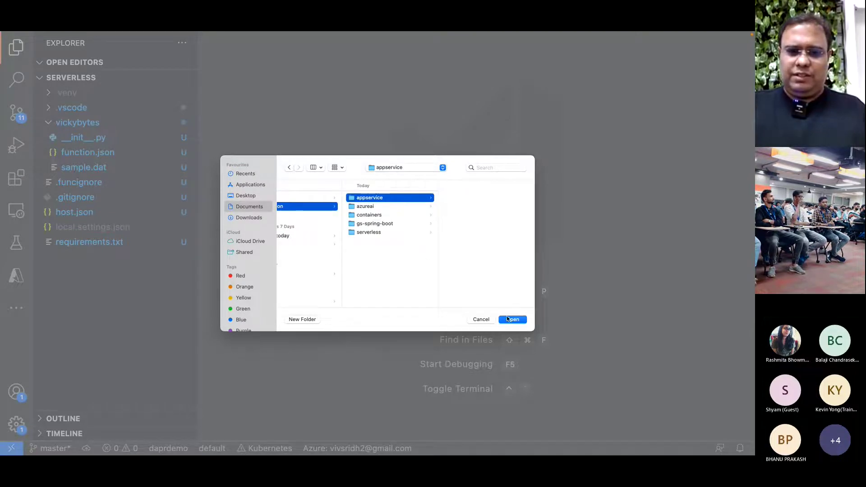
click(382, 224)
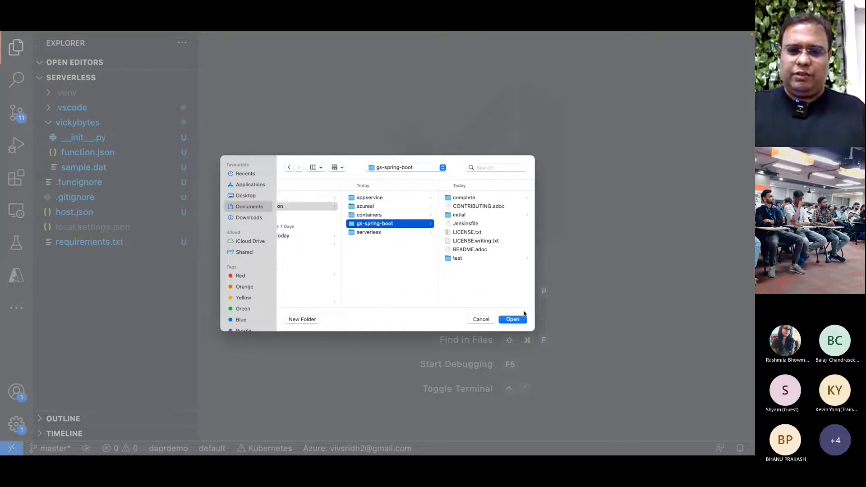
click(513, 320)
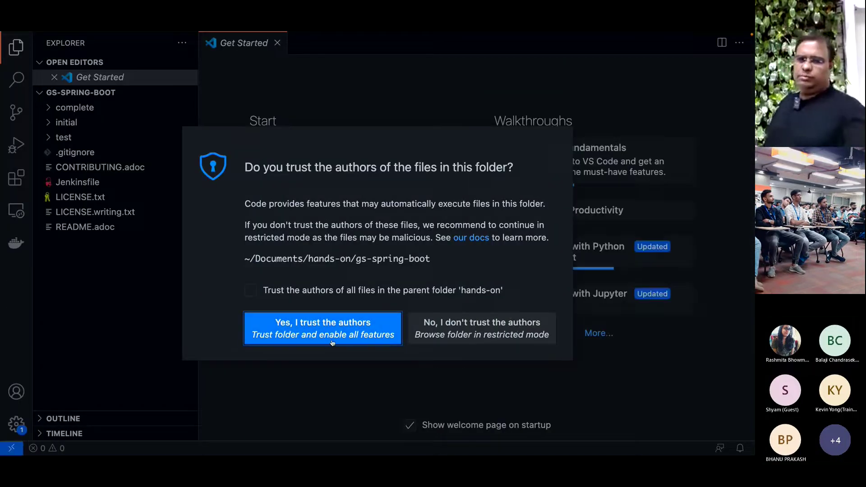
click(332, 342)
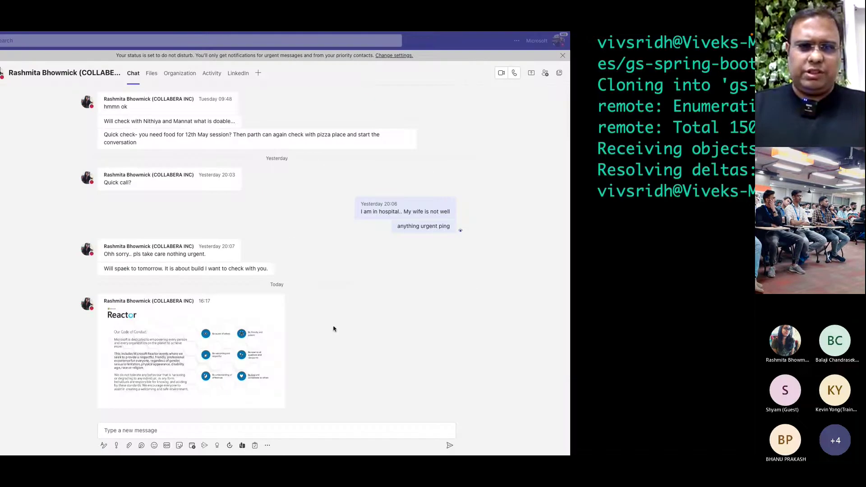
- Run pwd to check the working directory, then clear the terminal
text(pwd)
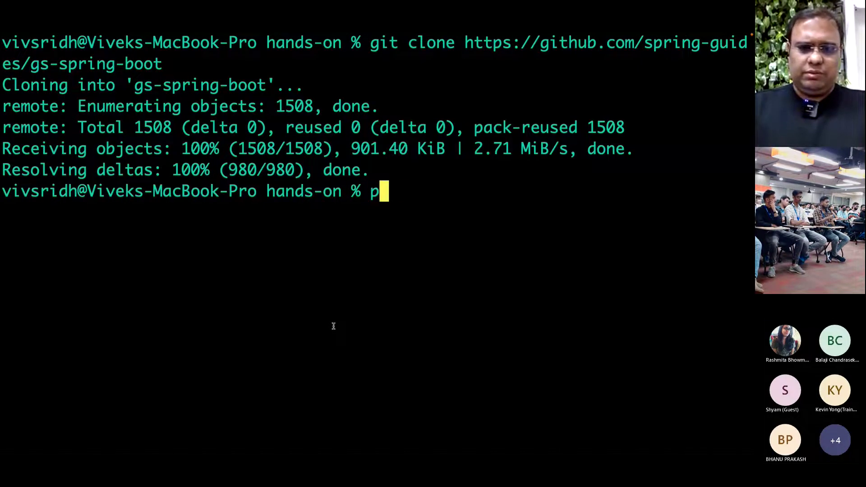
key(Return)
text(clear)
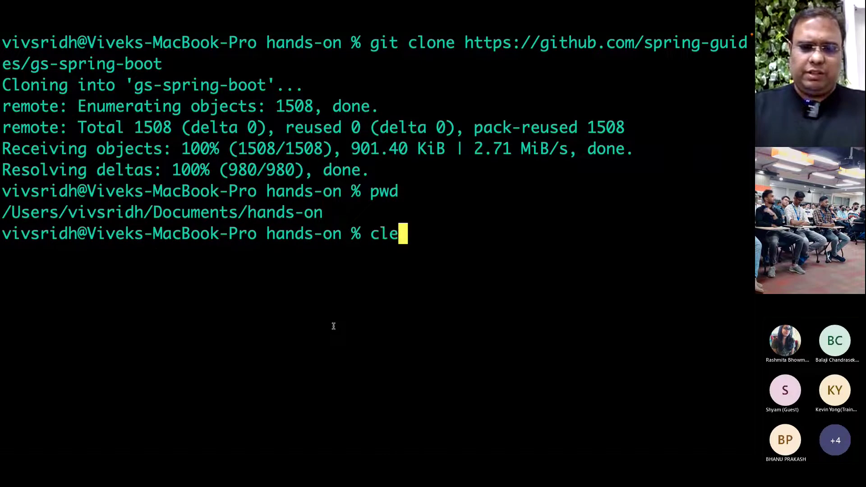
key(Return)
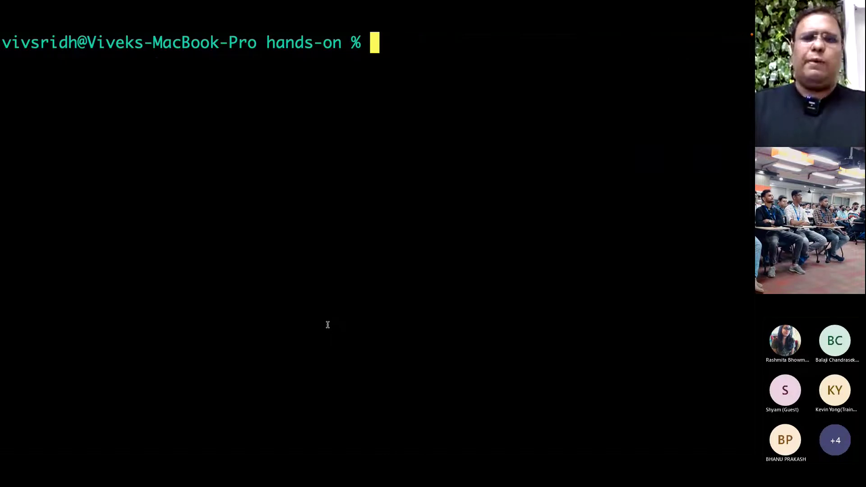
- Swipe across desktop spaces back to the editor's desktop
key(ctrl+Left)
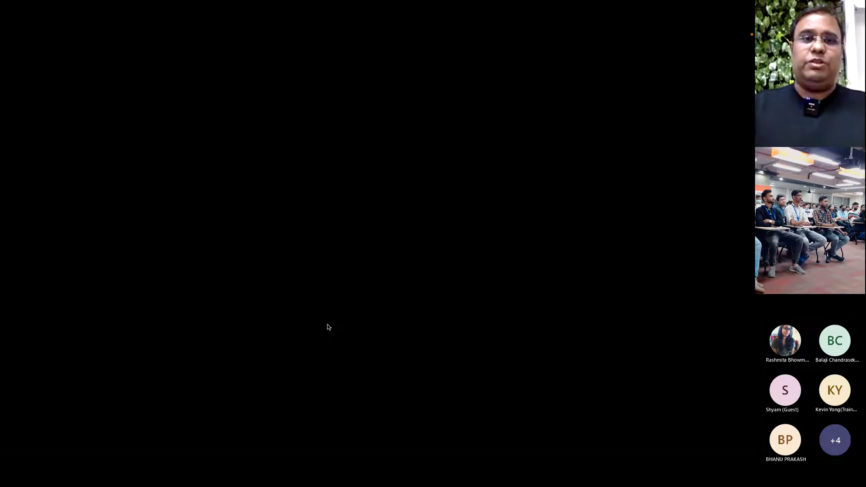
key(ctrl+Left)
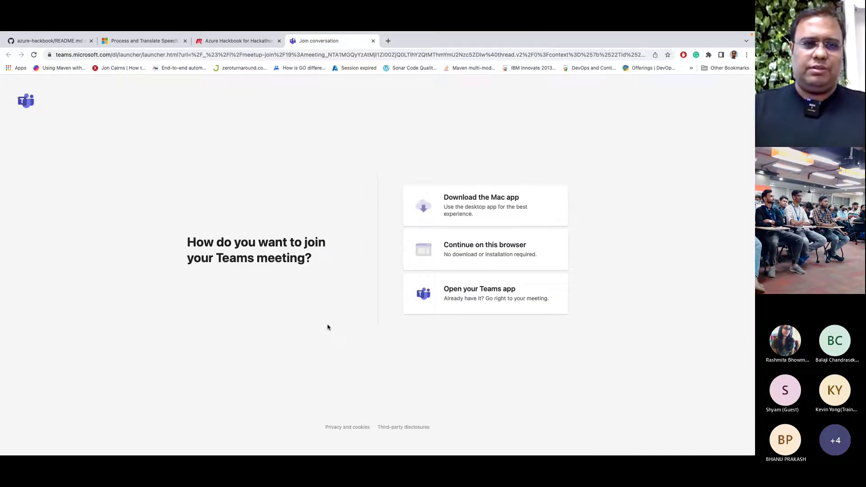
key(ctrl+Right)
key(ctrl+Right)
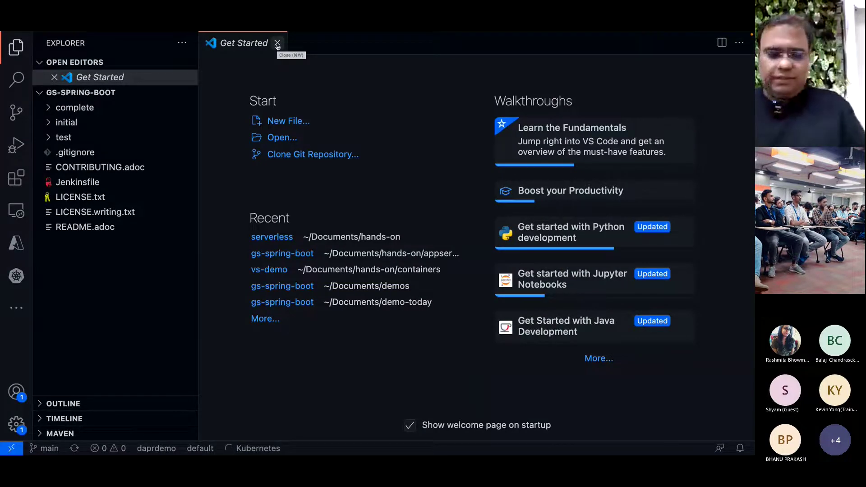
- Close Get Started and open HelloController.java from complete > src > main
key(super+equal)
key(super+equal)
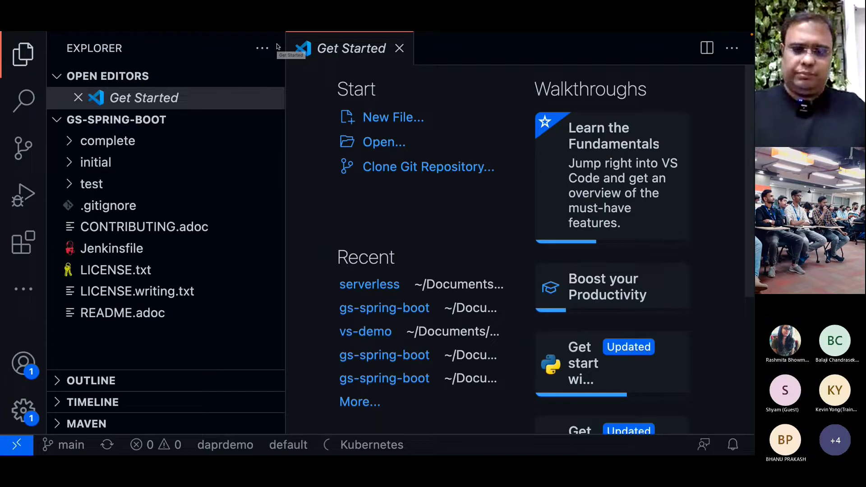
key(super+minus)
click(333, 45)
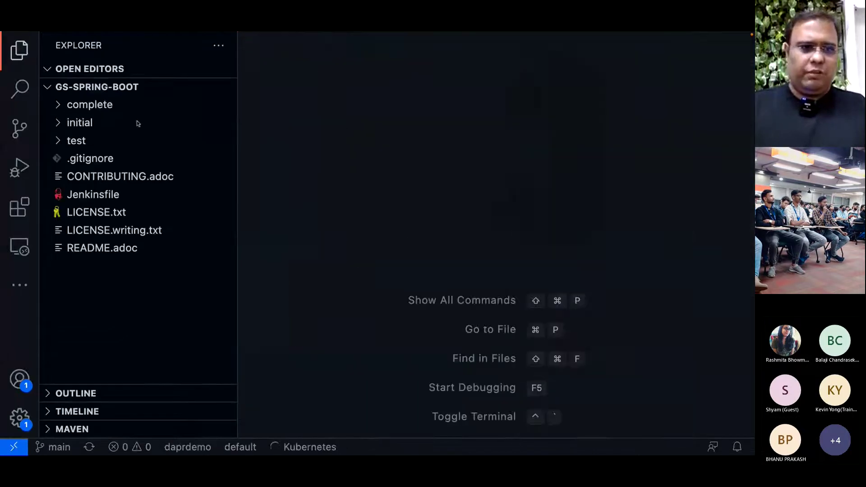
click(58, 104)
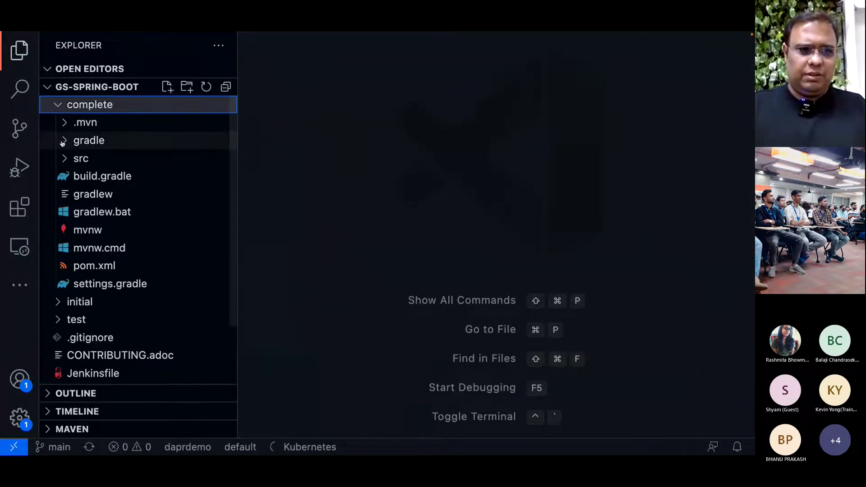
click(63, 141)
click(66, 195)
click(90, 212)
click(97, 233)
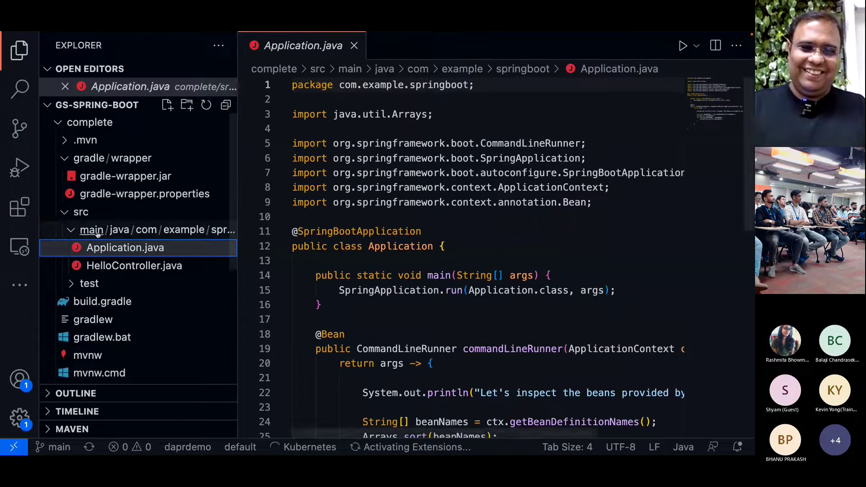
click(104, 267)
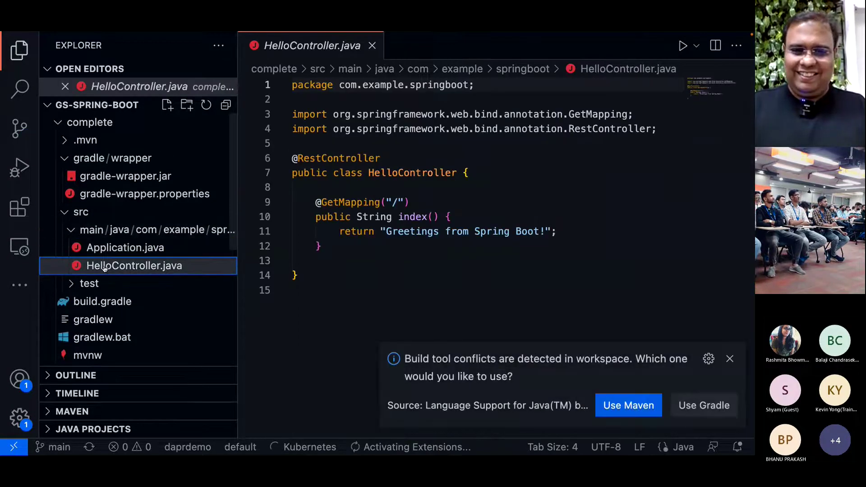
- Choose Maven as the build tool, remove a stray dash, and save HelloController.java
click(626, 407)
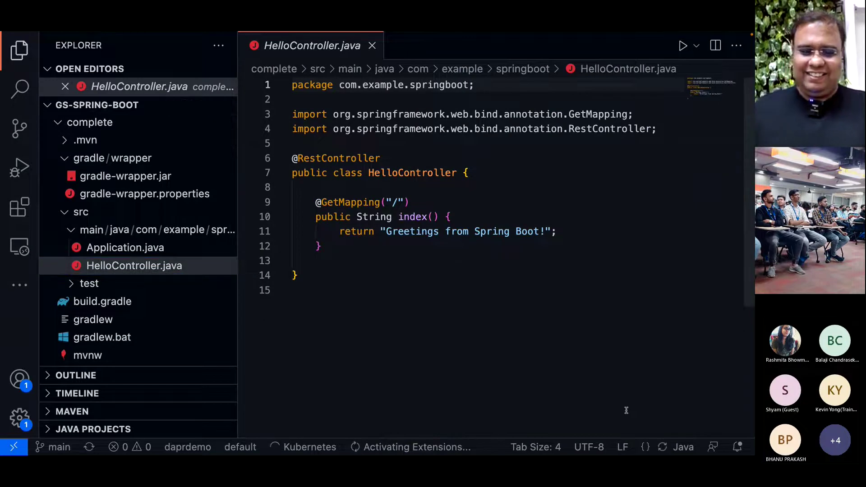
key(super+equal)
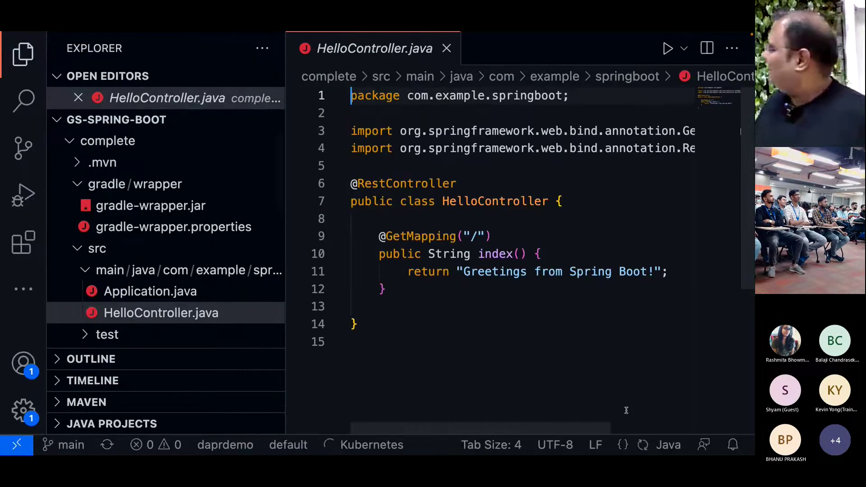
text(-)
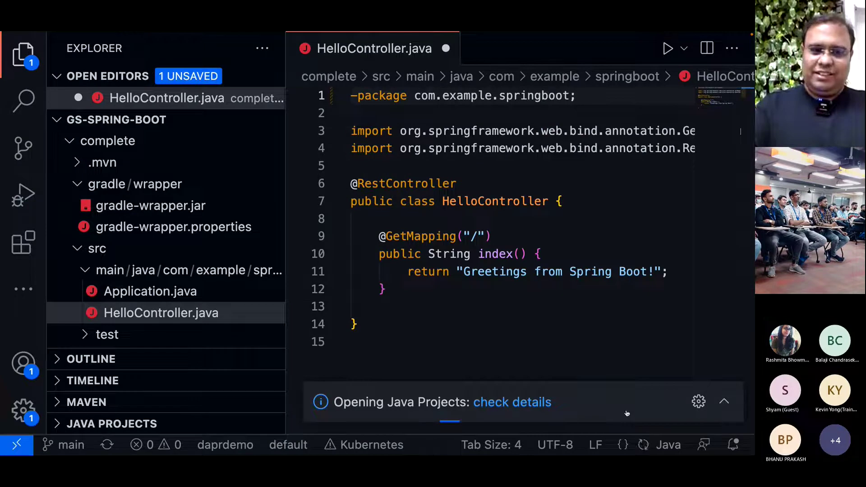
key(super+minus)
key(BackSpace)
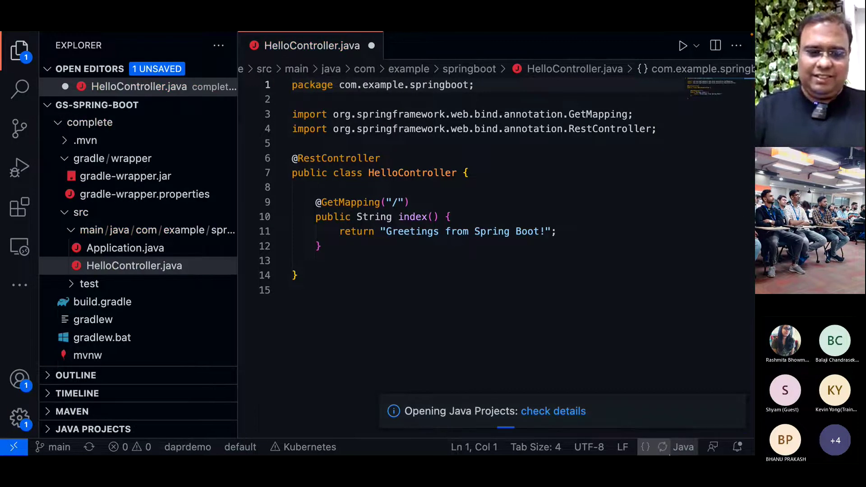
key(super+s)
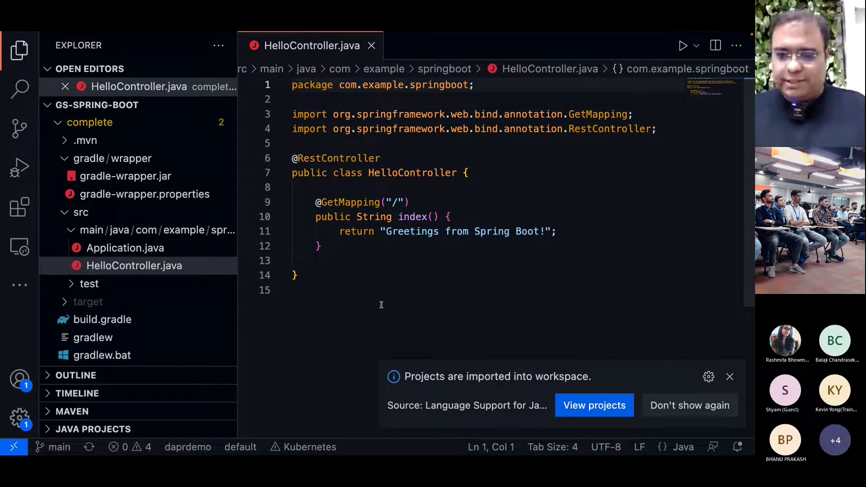
click(591, 403)
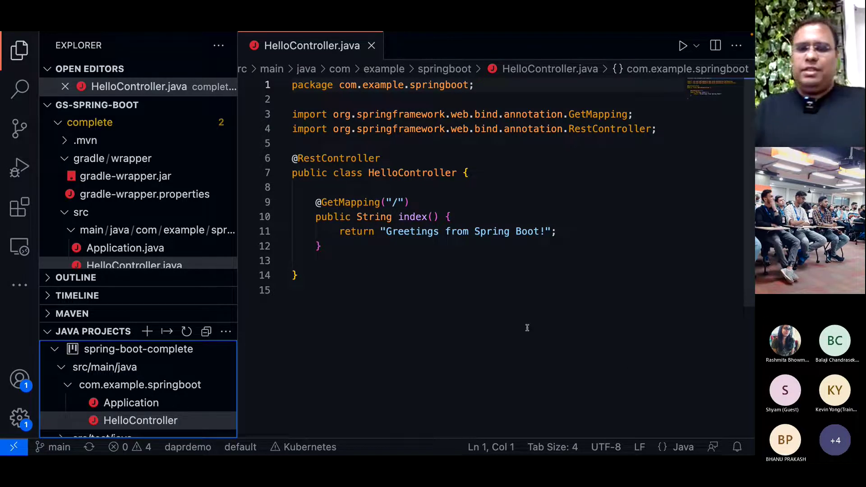
click(398, 202)
double_click(398, 202)
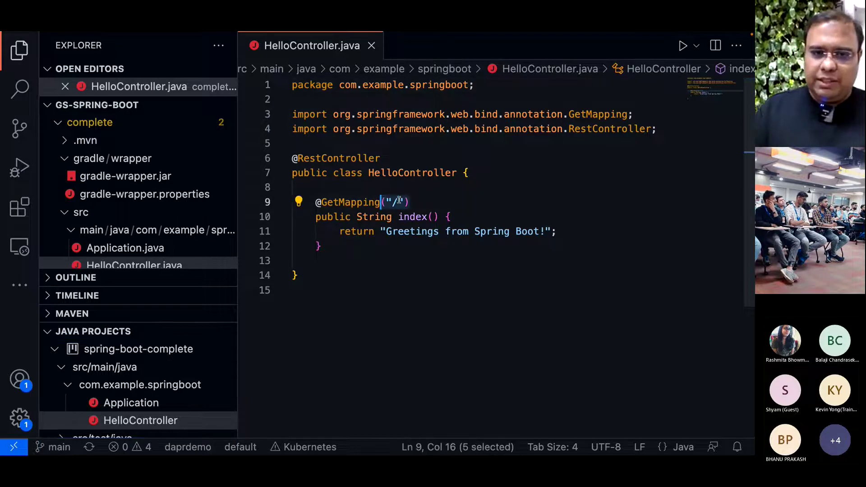
click(398, 203)
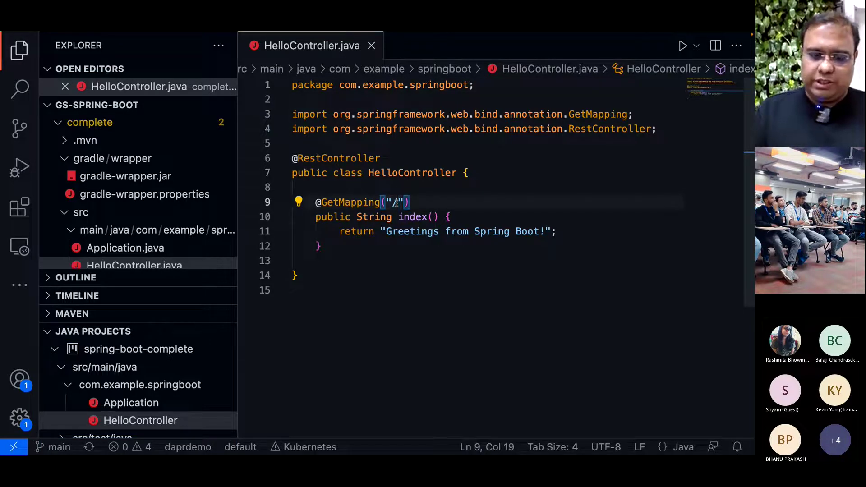
text(message)
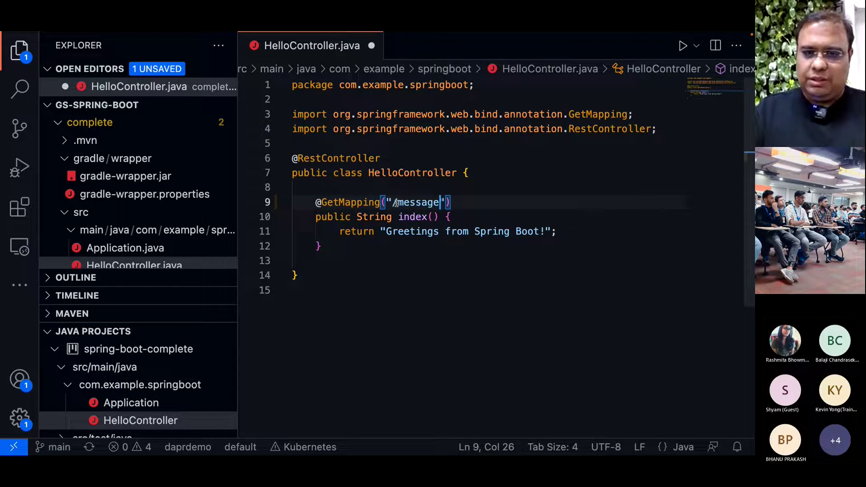
key(BackSpace)
key(BackSpace)
key(BackSpace)
key(BackSpace)
key(BackSpace)
key(BackSpace)
key(BackSpace)
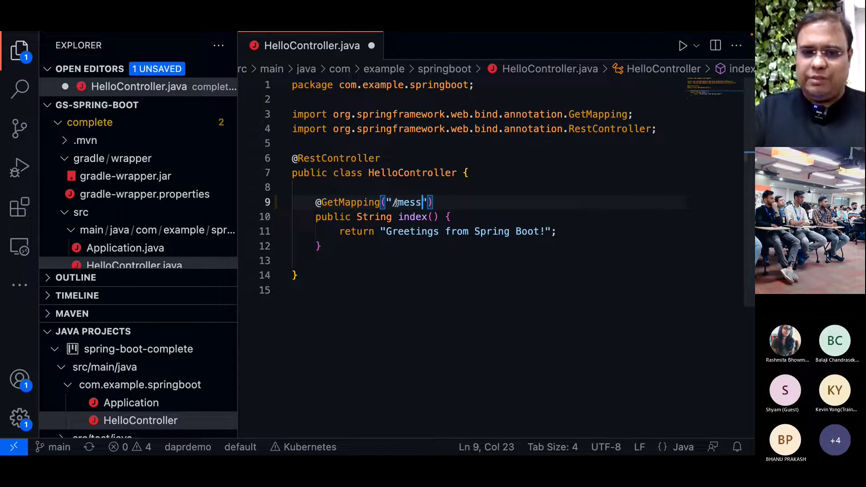
key(ctrl+s)
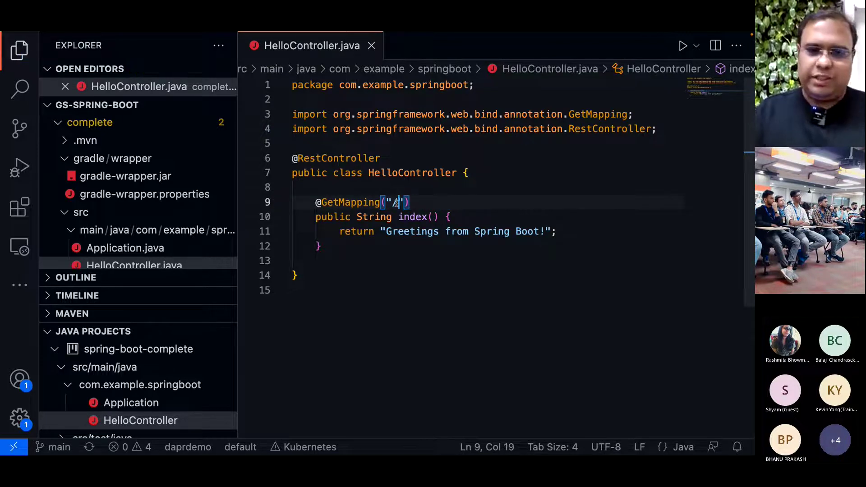
click(395, 202)
click(537, 231)
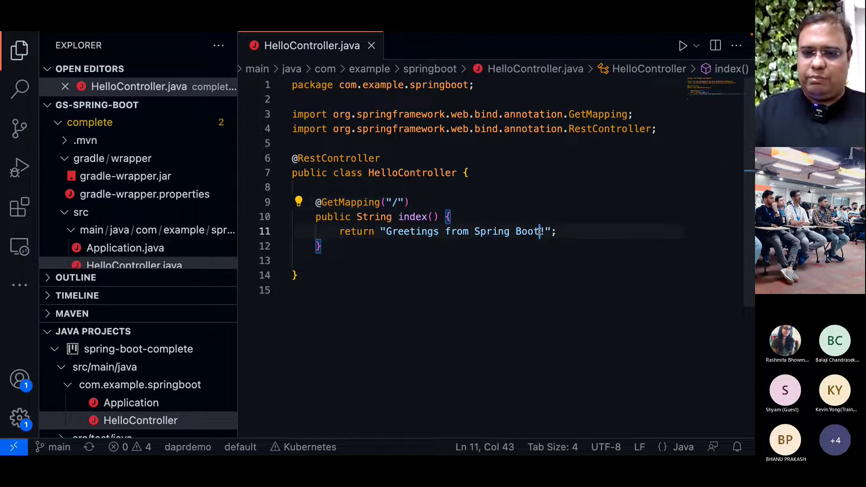